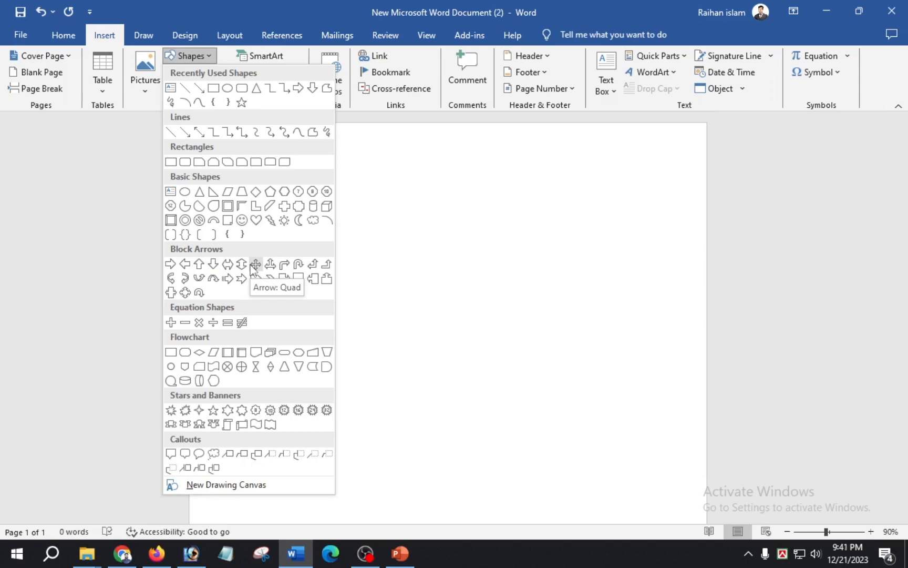
# Draw a rectangle about 2" wide and 1.27" high, and a right block arrow about 2.57" by 1.22" below it.
pyautogui.click(213, 88)
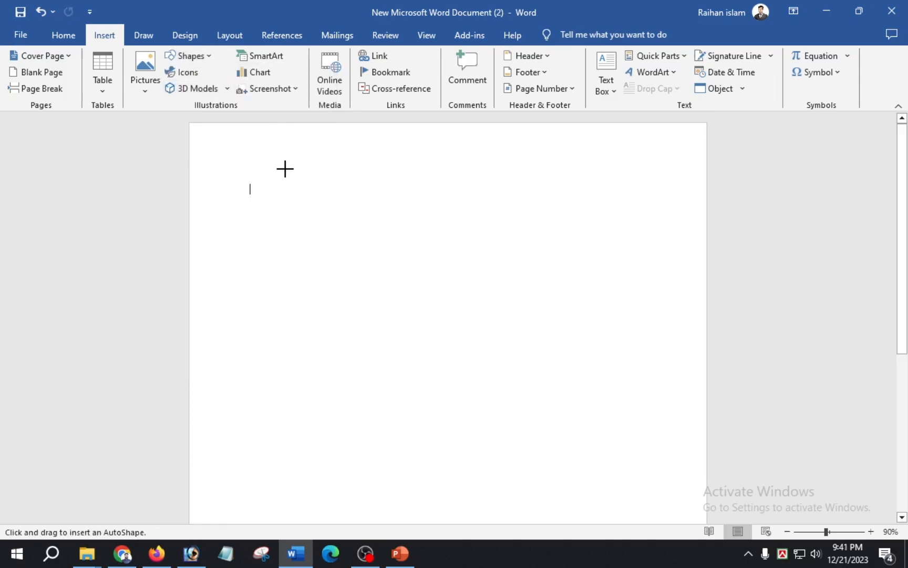
pyautogui.moveTo(277, 174)
pyautogui.mouseDown()
pyautogui.moveTo(339, 225)
pyautogui.moveTo(400, 251)
pyautogui.mouseUp()
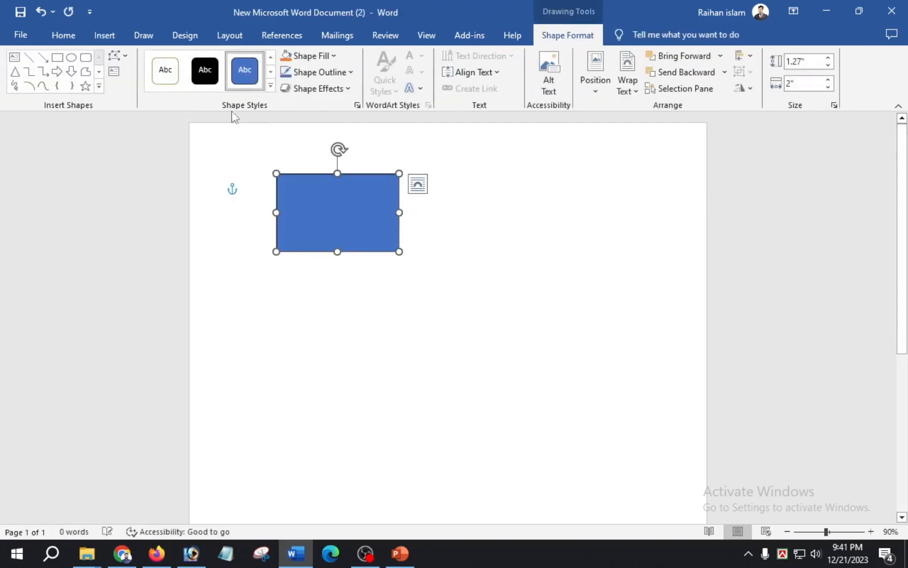
pyautogui.click(57, 71)
pyautogui.moveTo(270, 304); pyautogui.dragTo(426, 378)
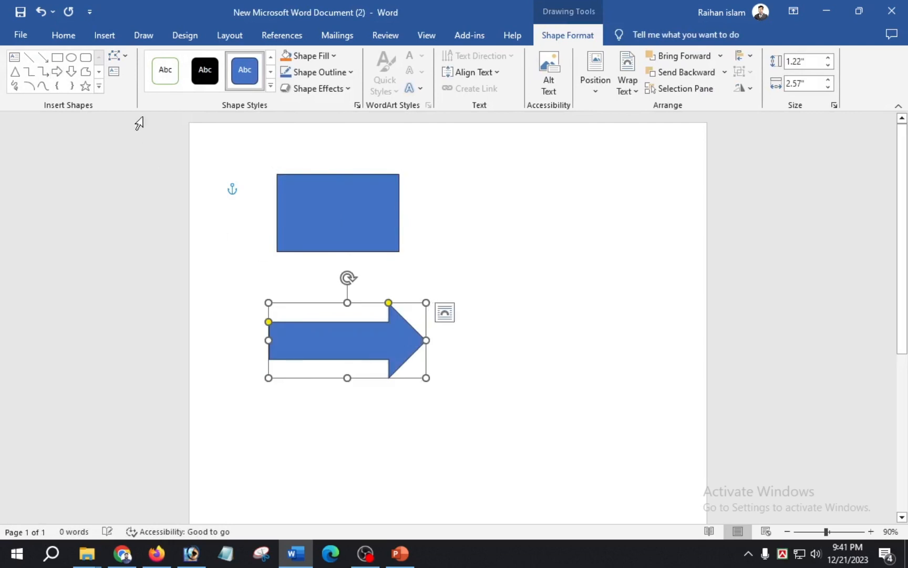
# Add a right triangle about 1.56" by 1.34", an internal storage shape about 1.65" by 1.69" below it, and an isosceles triangle below the arrow.
pyautogui.click(99, 86)
pyautogui.click(57, 187)
pyautogui.moveTo(496, 200); pyautogui.dragTo(591, 283)
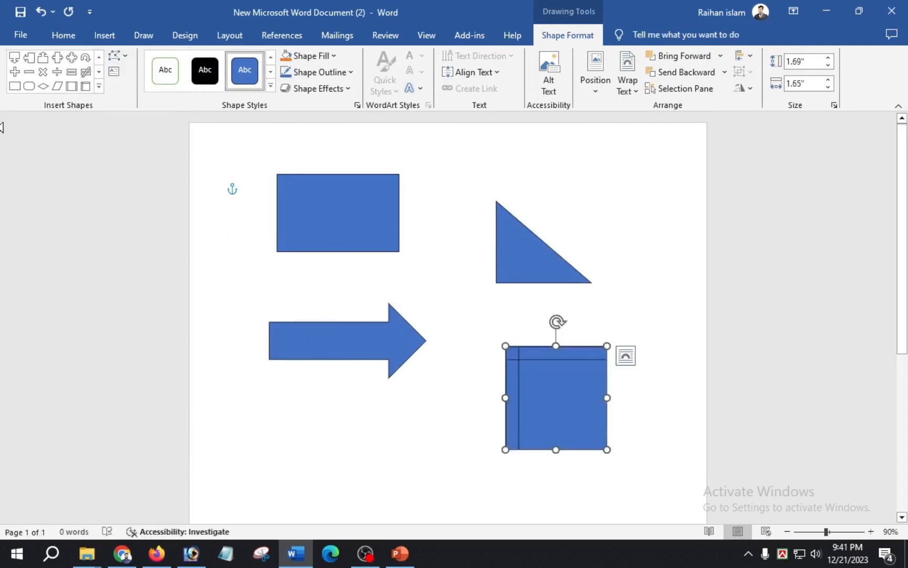
pyautogui.click(99, 86)
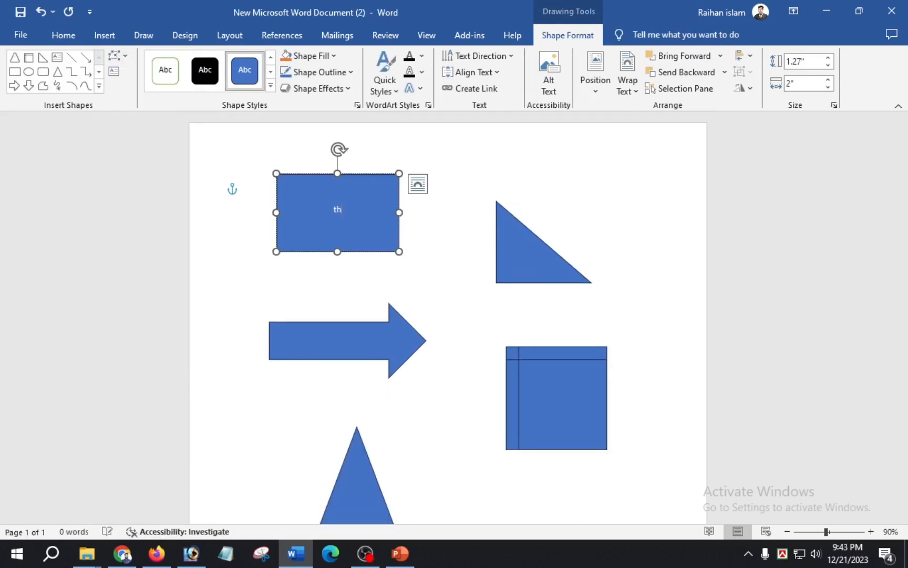
# Enter the text "the shape" in the rectangle and enlarge it to 20 pt.
pyautogui.write('shape')
pyautogui.hotkey('ctrl', 'a')
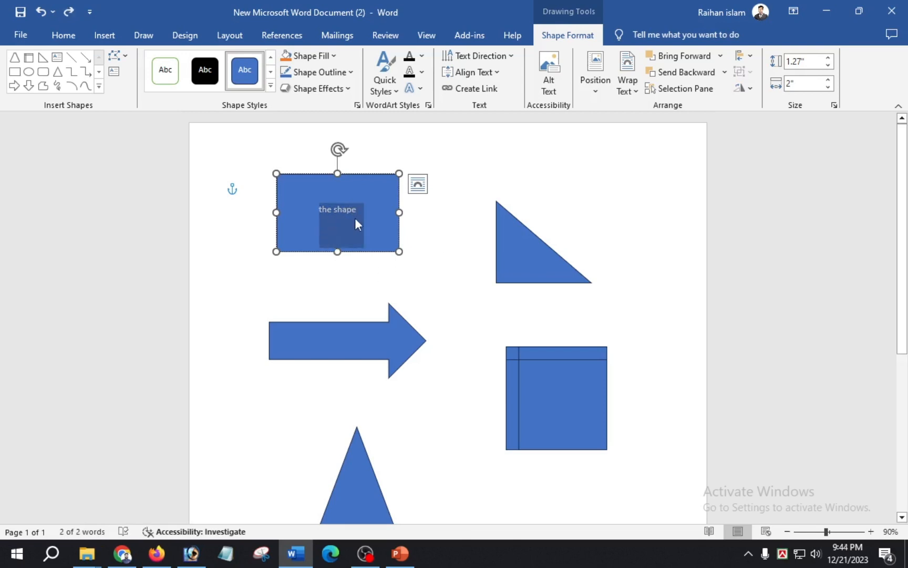
pyautogui.click(64, 35)
pyautogui.click(187, 66)
pyautogui.click(187, 65)
pyautogui.click(187, 66)
pyautogui.click(187, 66)
pyautogui.click(187, 66)
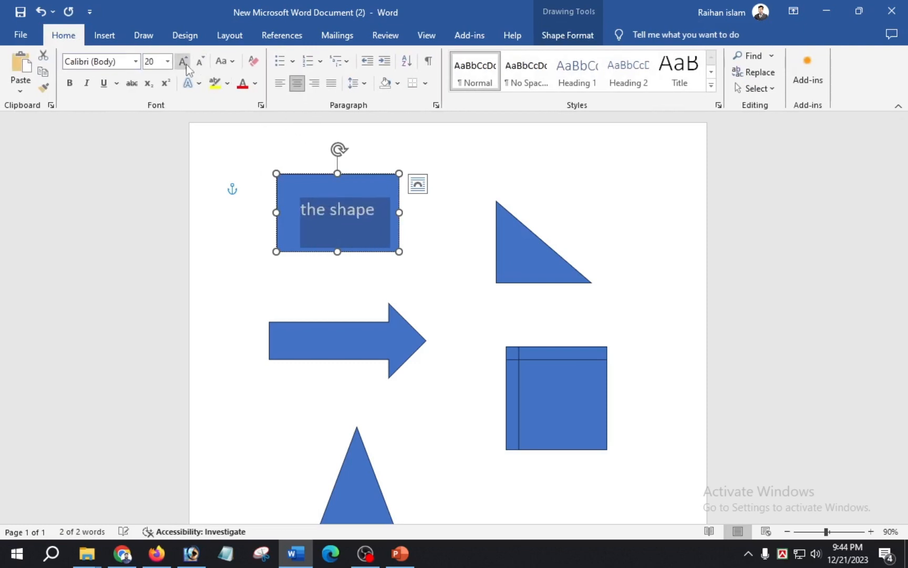
# Apply the black filled theme style to the rectangle and look through the other shape styles.
pyautogui.click(562, 35)
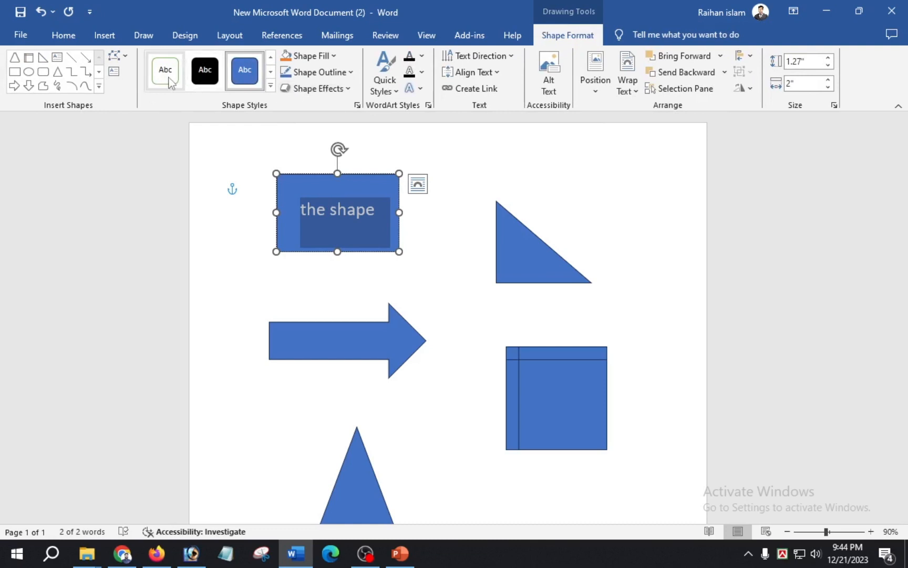
pyautogui.click(206, 74)
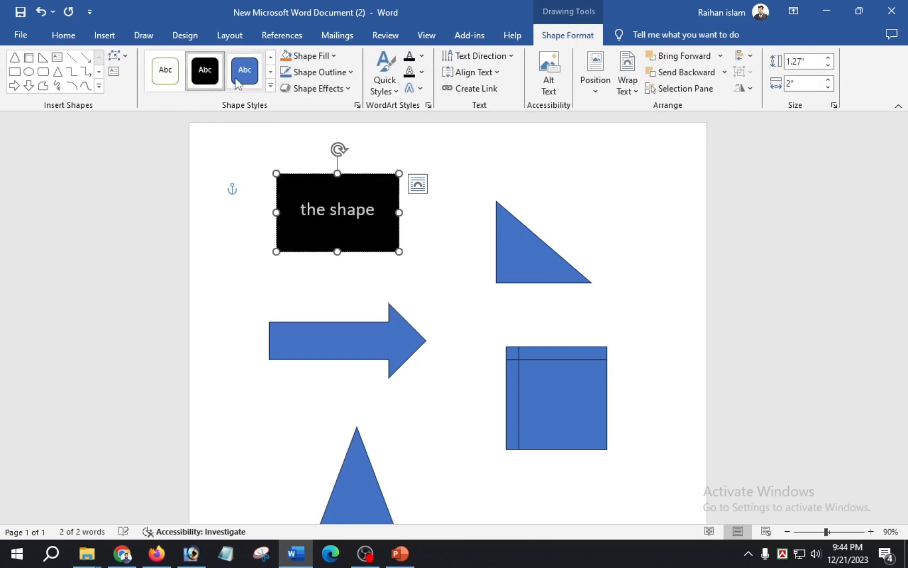
pyautogui.click(270, 85)
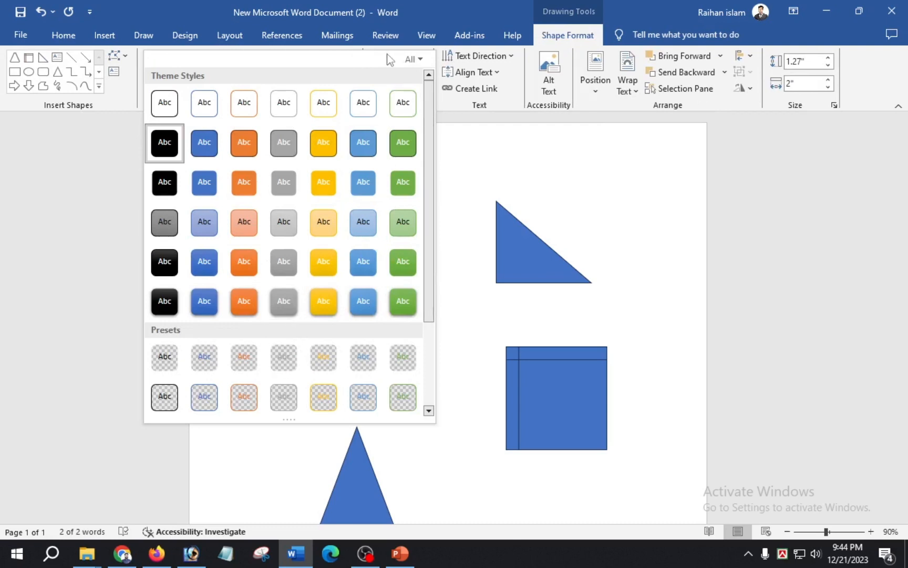
pyautogui.click(462, 124)
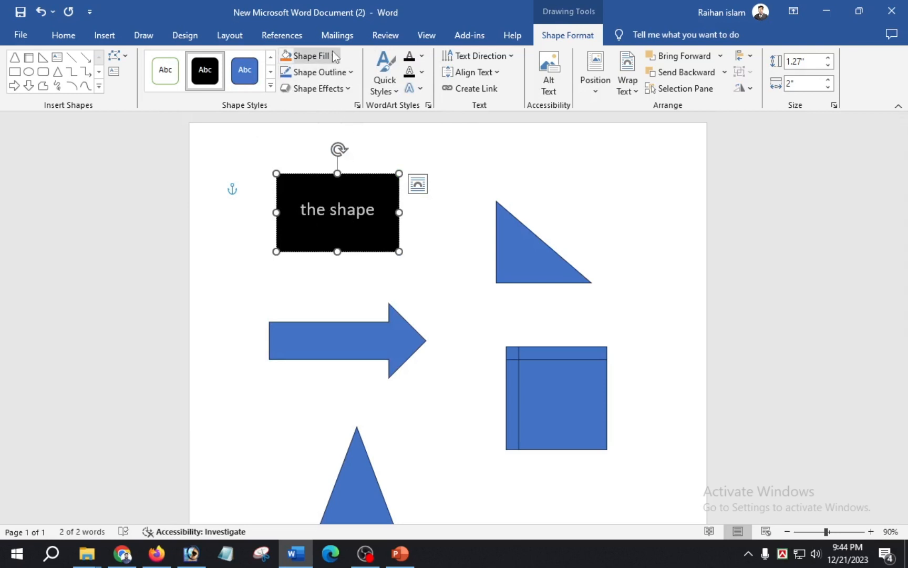
# Set the right triangle's shape fill to No Fill.
pyautogui.click(524, 263)
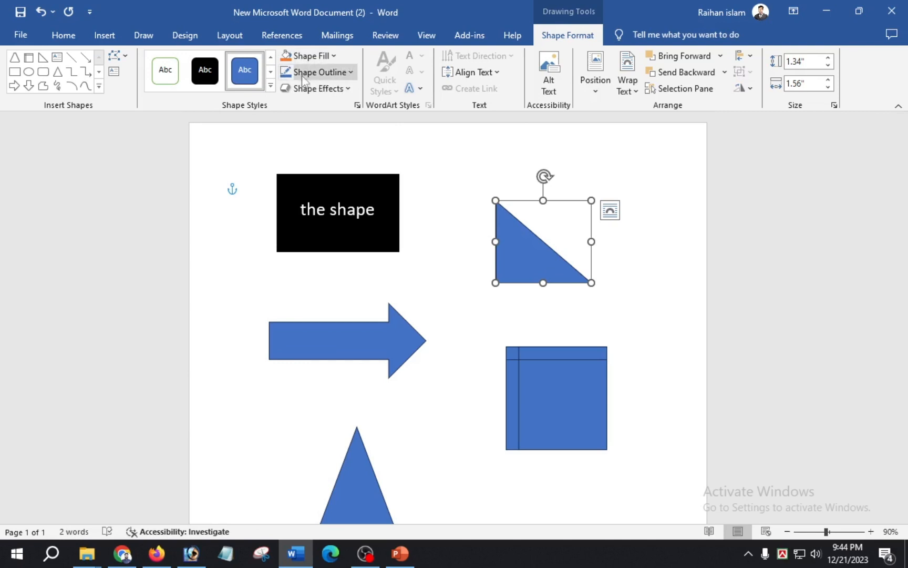
pyautogui.click(336, 57)
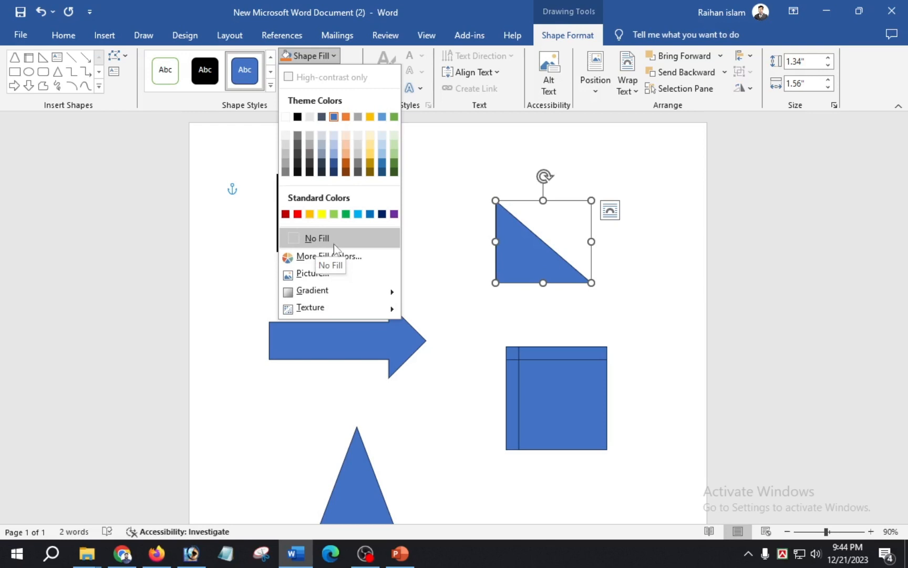
pyautogui.click(317, 239)
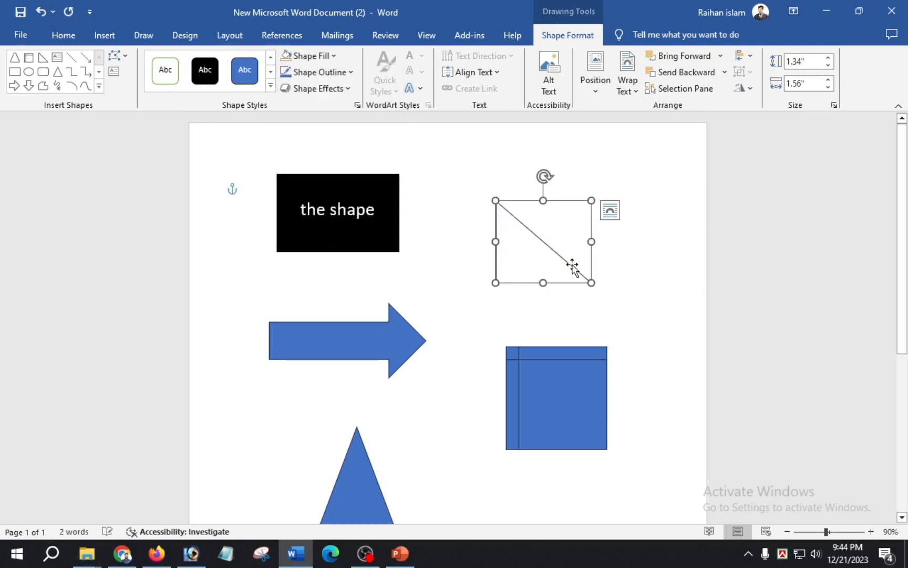
pyautogui.click(639, 271)
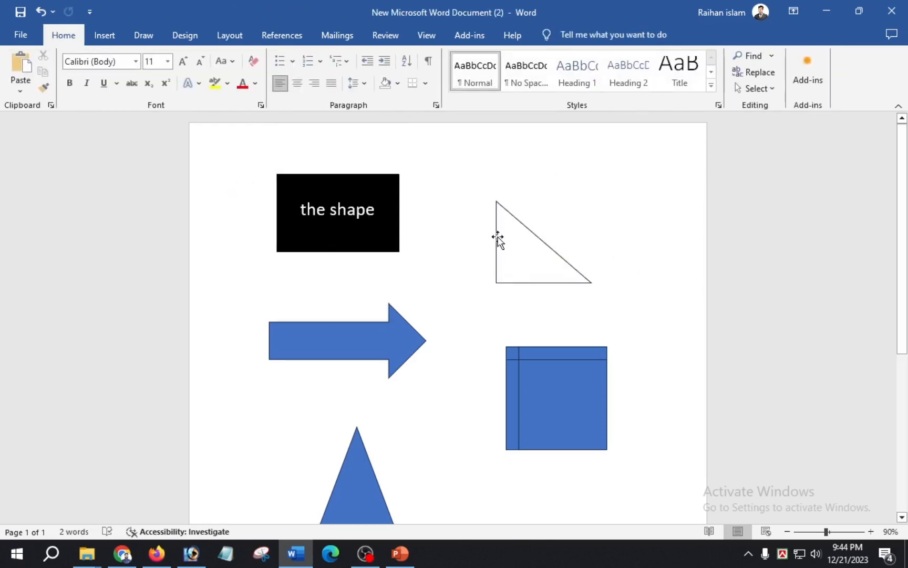
# Remove the right triangle's outline and restore it in black.
pyautogui.click(523, 227)
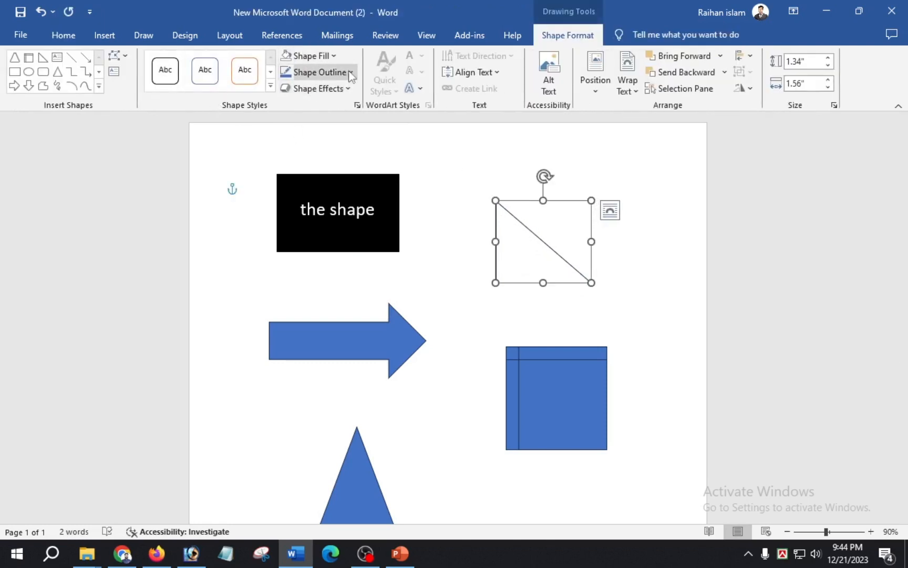
pyautogui.click(351, 73)
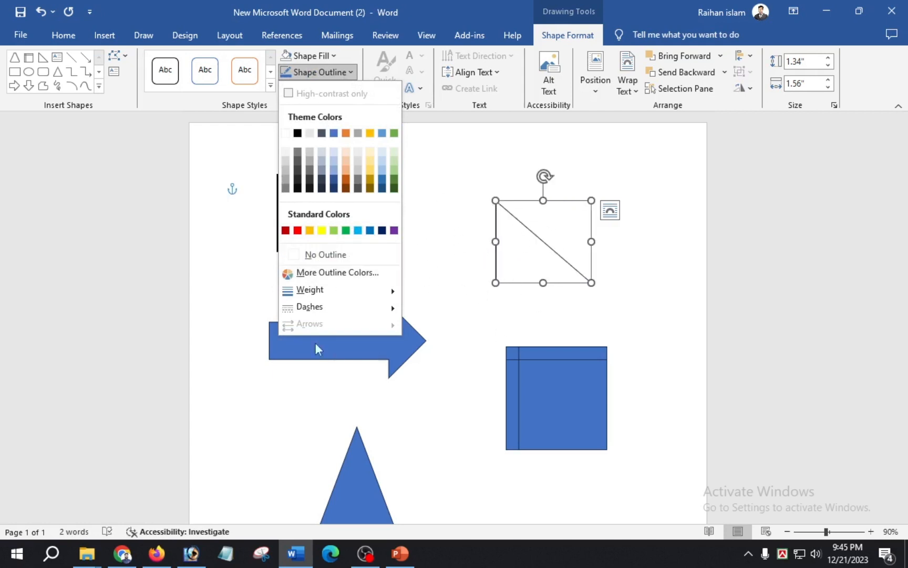
pyautogui.click(332, 255)
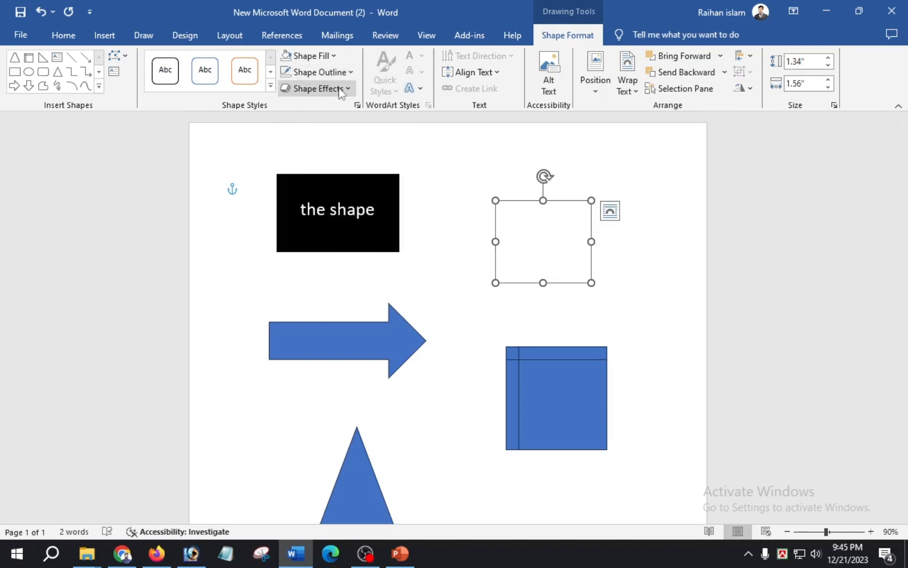
pyautogui.click(348, 74)
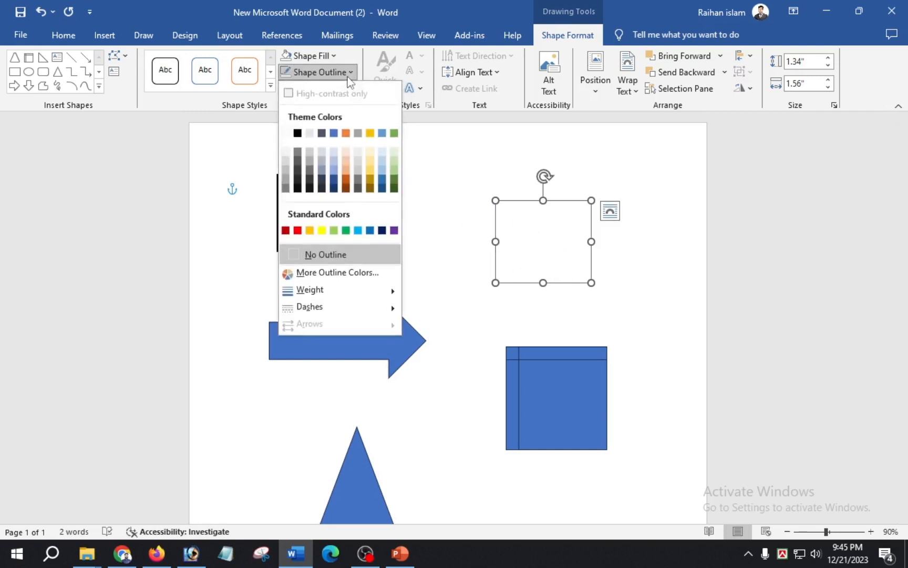
pyautogui.click(297, 134)
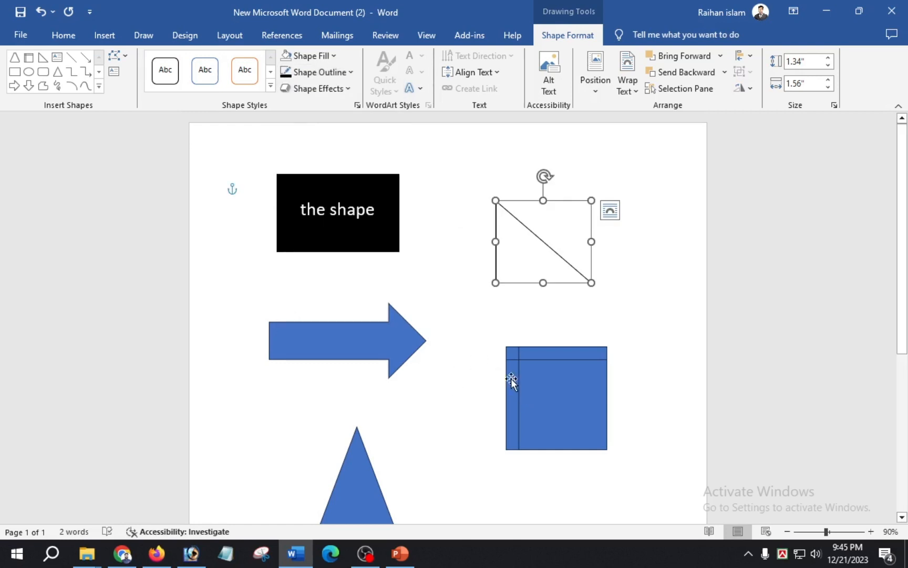
# Preview the preset and shadow effects on the internal storage shape and give it a green glow.
pyautogui.click(349, 89)
pyautogui.click(565, 399)
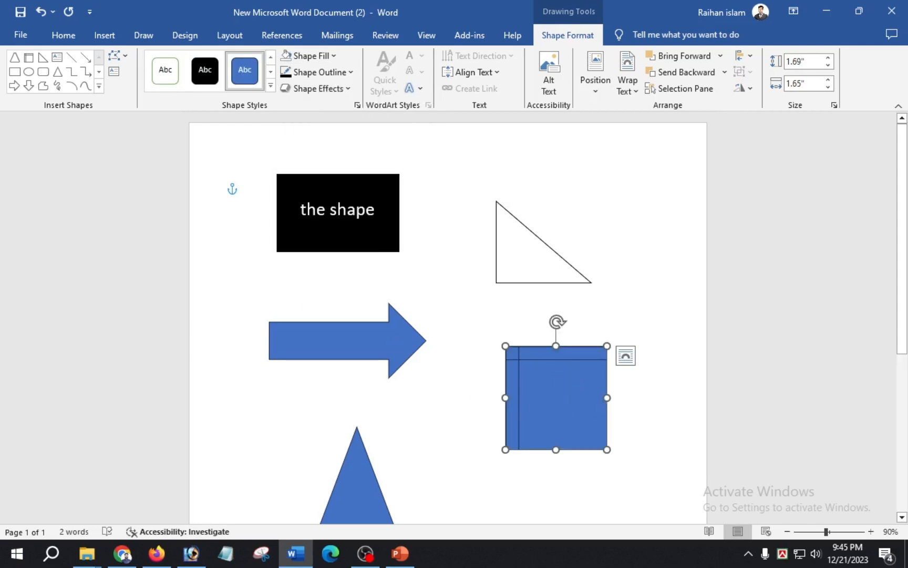
pyautogui.click(320, 88)
pyautogui.moveTo(332, 115)
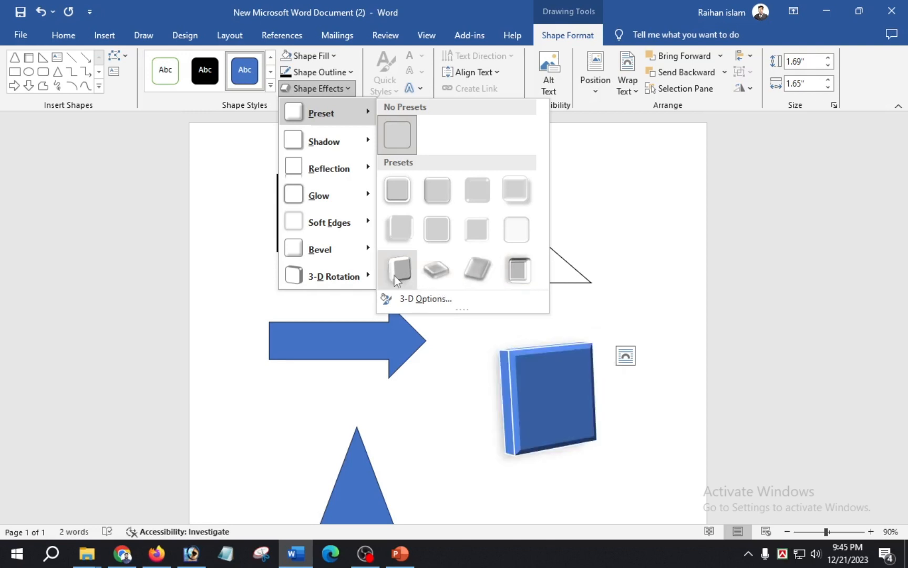
pyautogui.moveTo(340, 142)
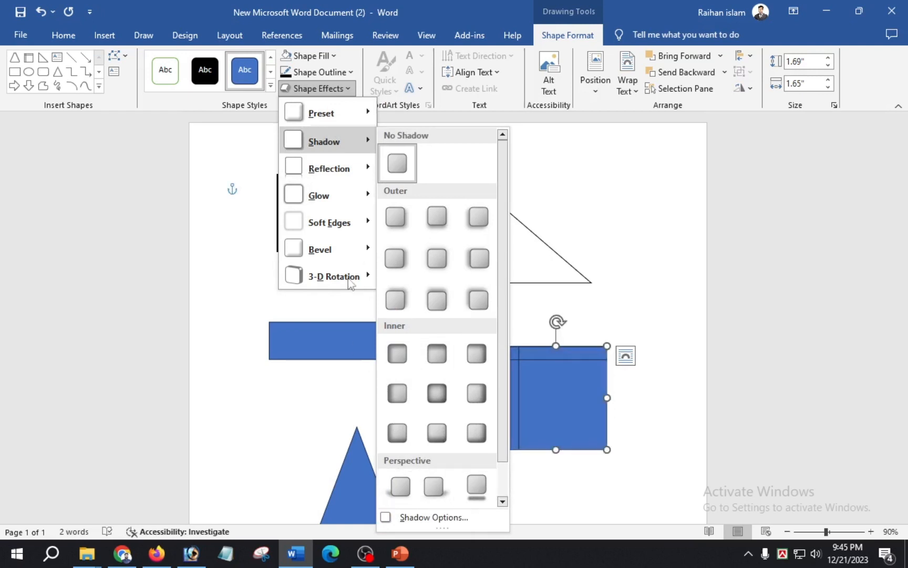
pyautogui.moveTo(322, 209)
pyautogui.click(584, 389)
# Apply an angled 3-D rotation from the Perspective group to the internal storage shape.
pyautogui.click(318, 88)
pyautogui.moveTo(336, 276)
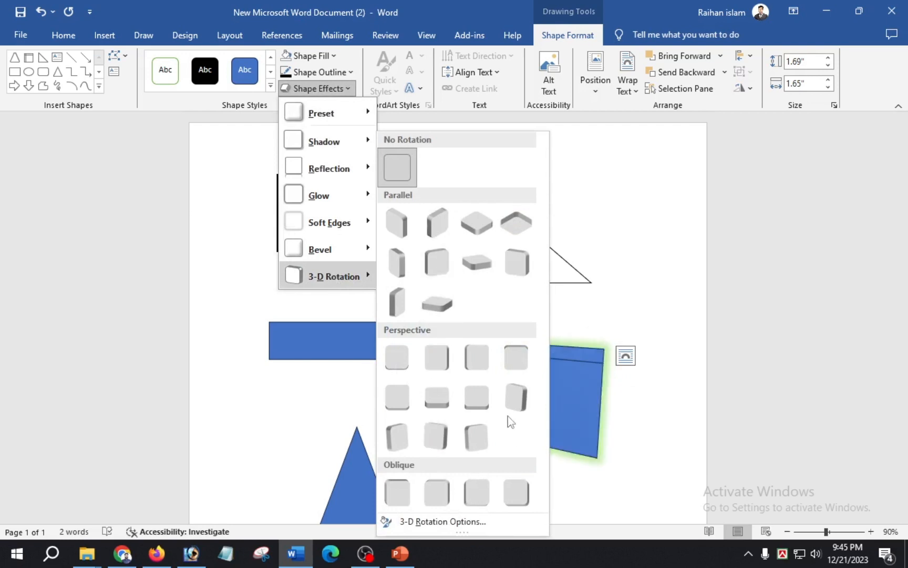
pyautogui.click(516, 398)
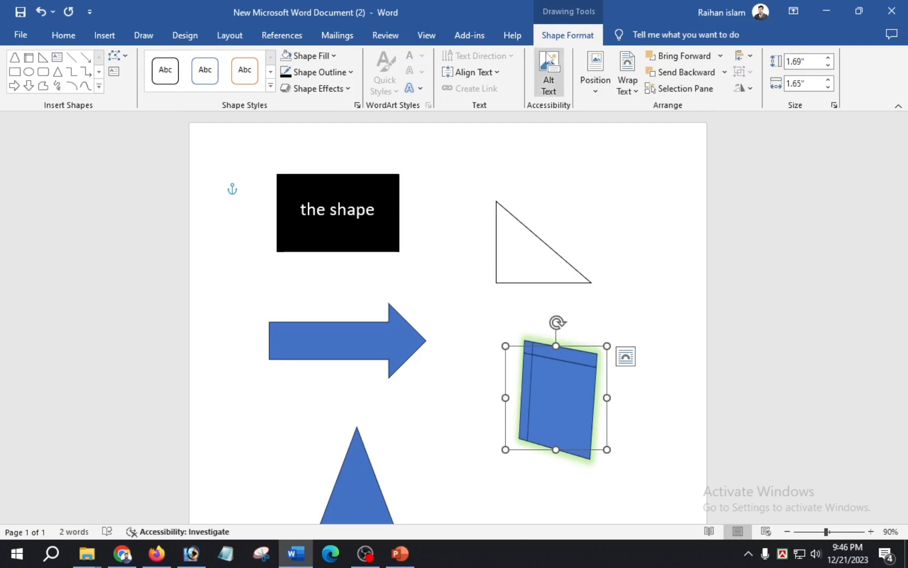
# Delete all the shapes from the page.
pyautogui.click(105, 35)
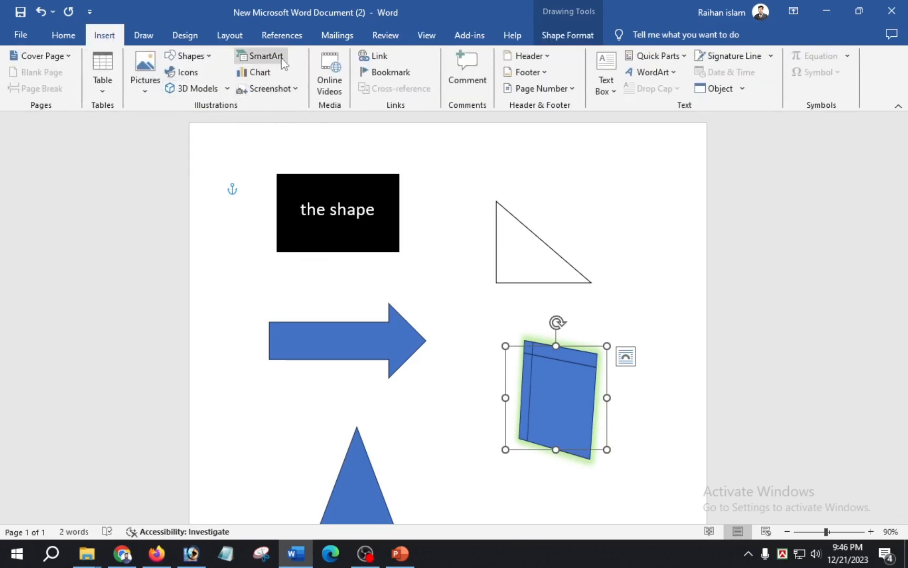
pyautogui.hotkey('ctrl', 'a')
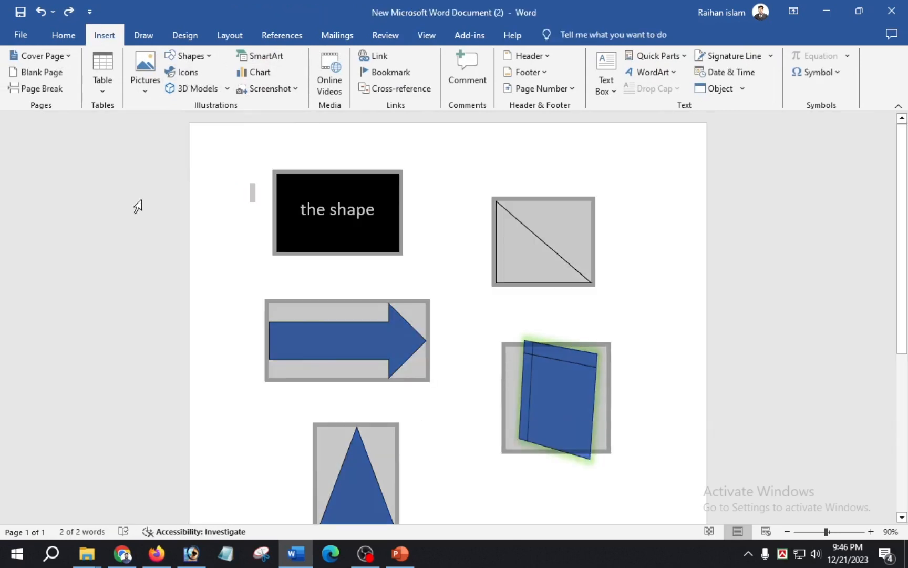
pyautogui.press('Delete')
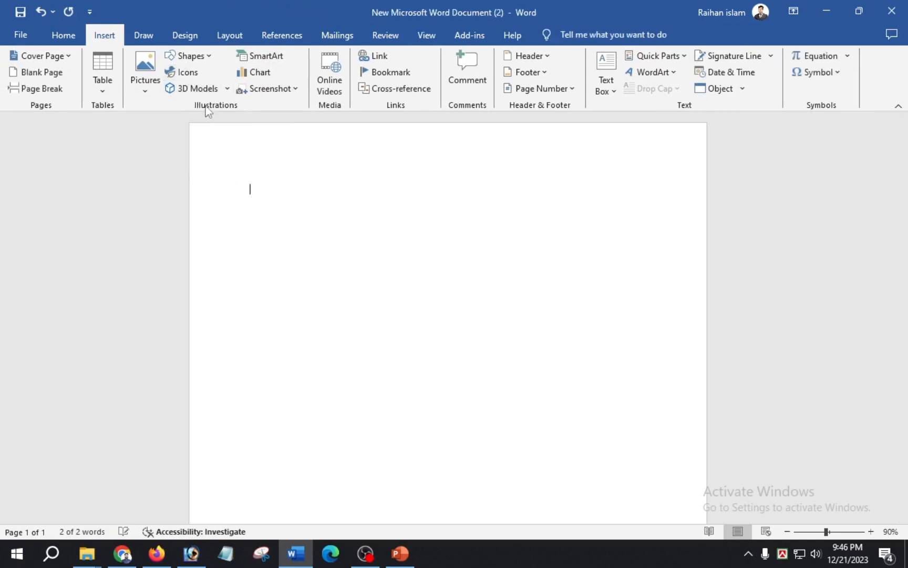
# Browse the icon library and insert the acorn icon into the blank document.
pyautogui.click(185, 73)
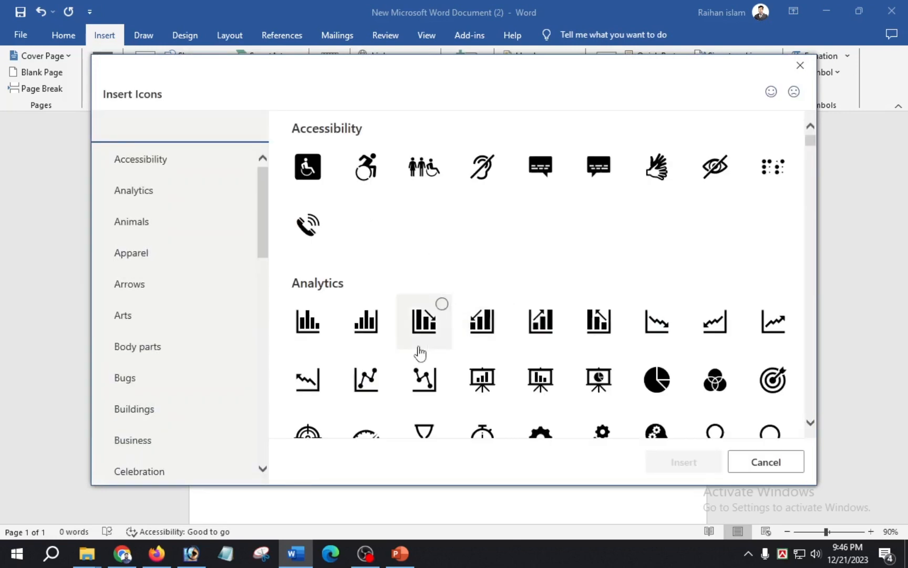
pyautogui.scroll(-20, 608, 263)
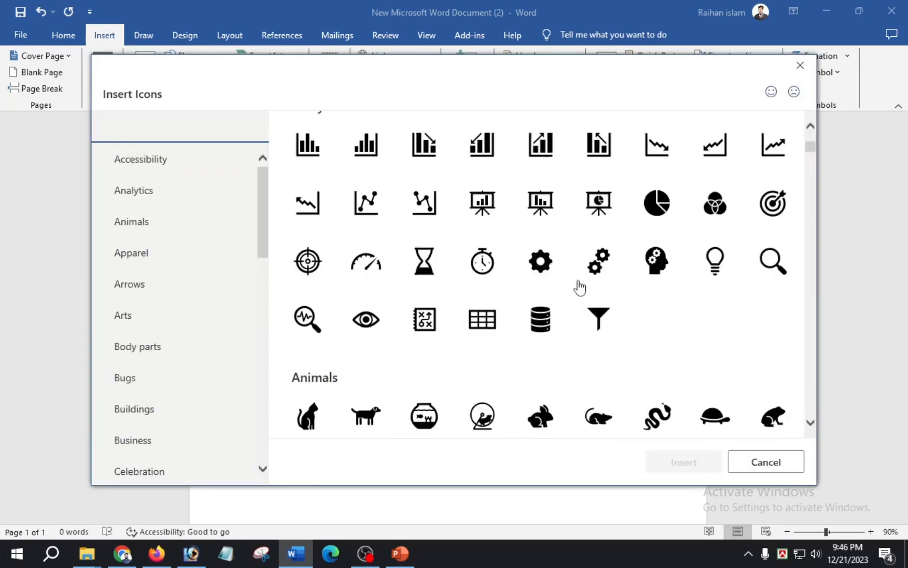
pyautogui.scroll(-20, 551, 274)
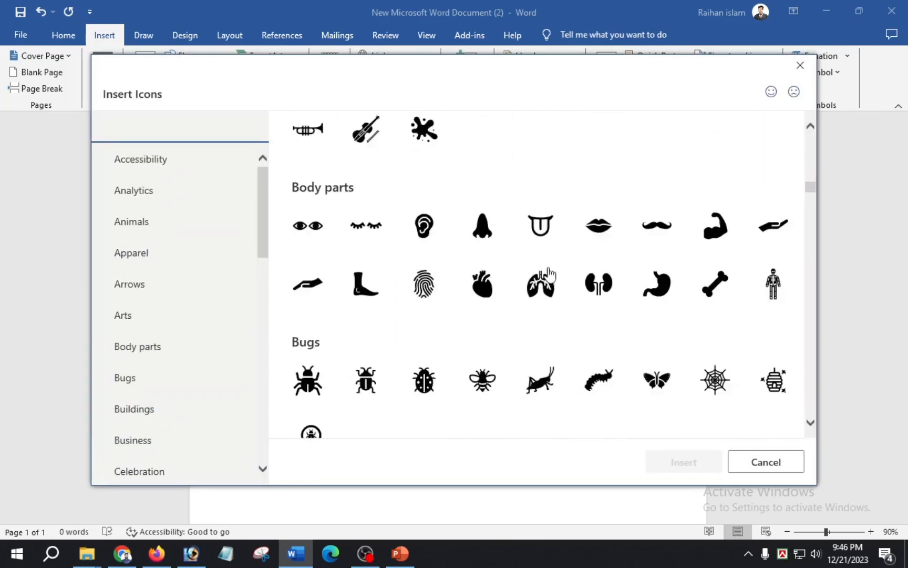
pyautogui.scroll(-20, 552, 269)
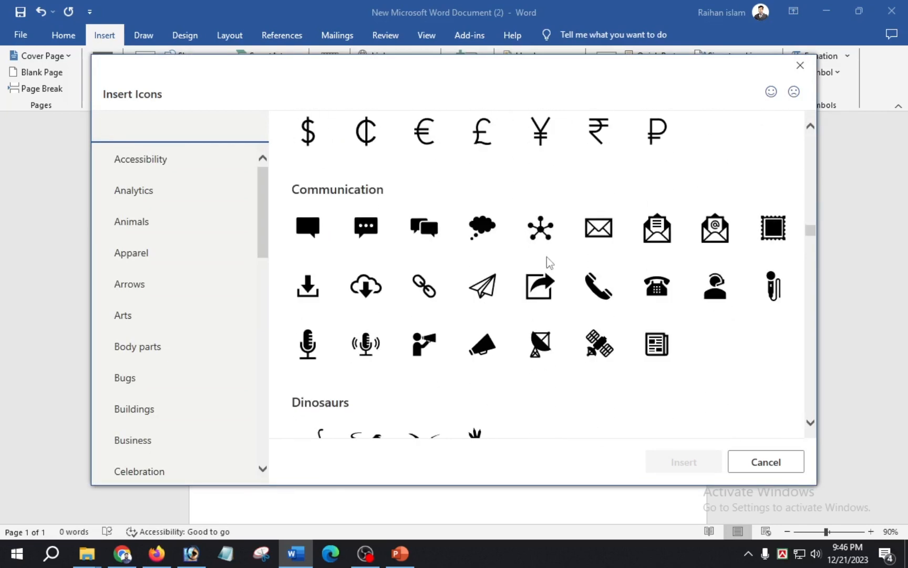
pyautogui.scroll(-12, 461, 268)
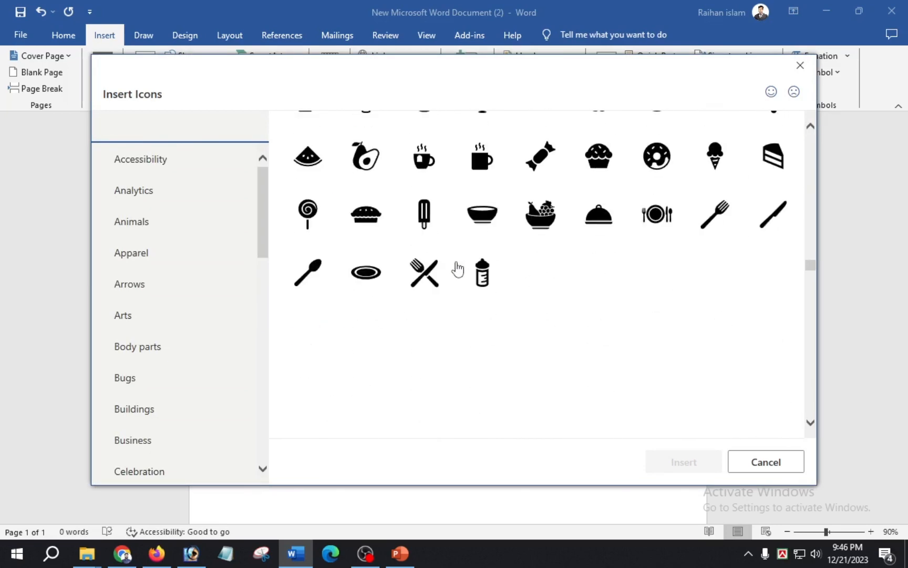
pyautogui.click(494, 252)
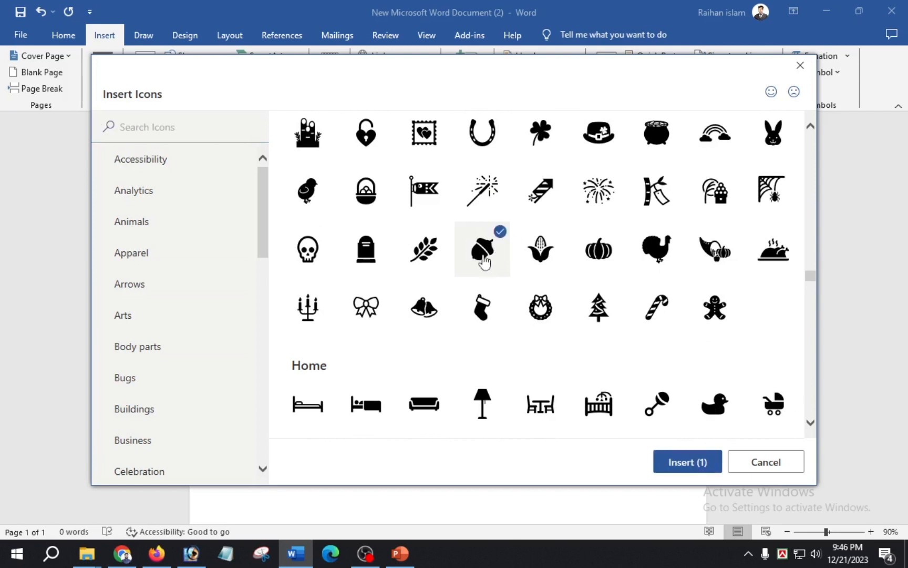
pyautogui.click(684, 468)
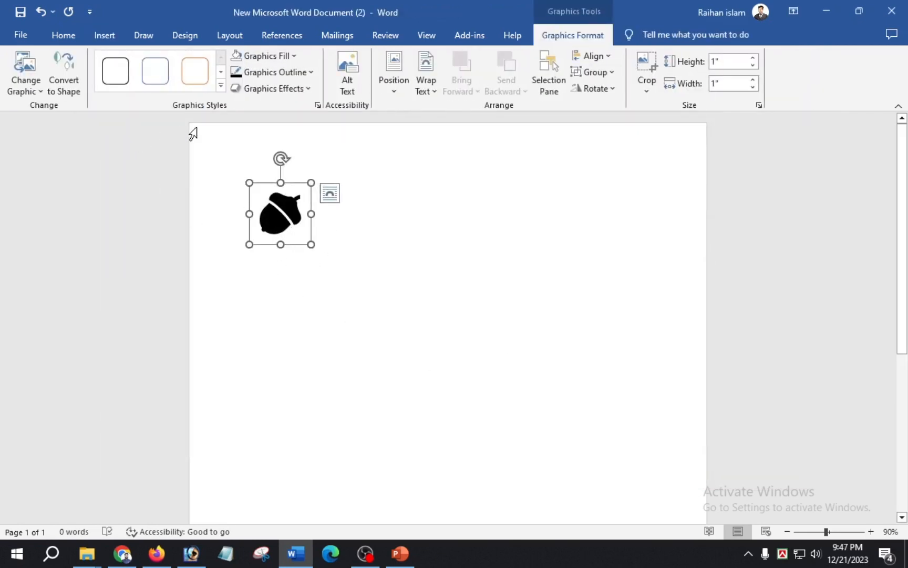
# Insert the sunglasses emoji from the Emoji category of the online 3D models and place it to the right of the acorn.
pyautogui.click(104, 36)
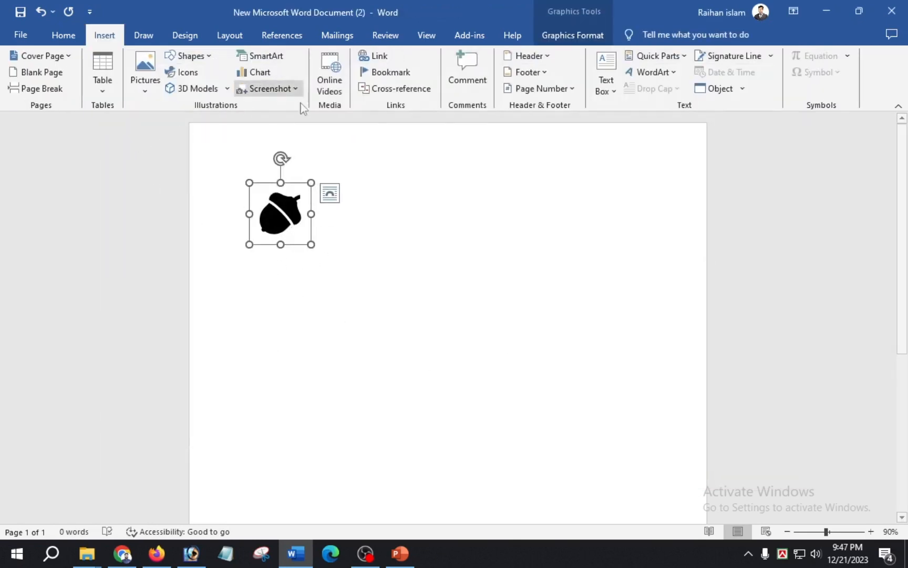
pyautogui.click(203, 90)
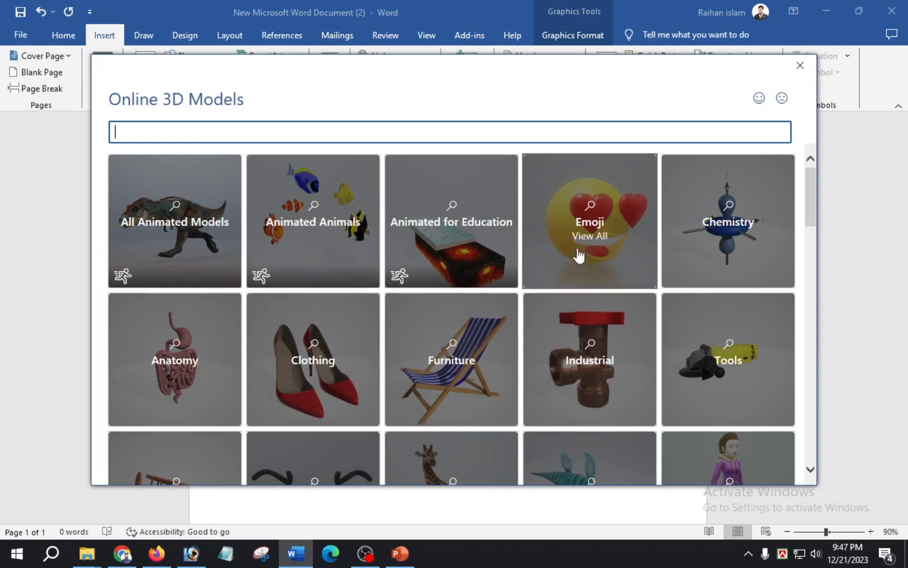
pyautogui.click(577, 276)
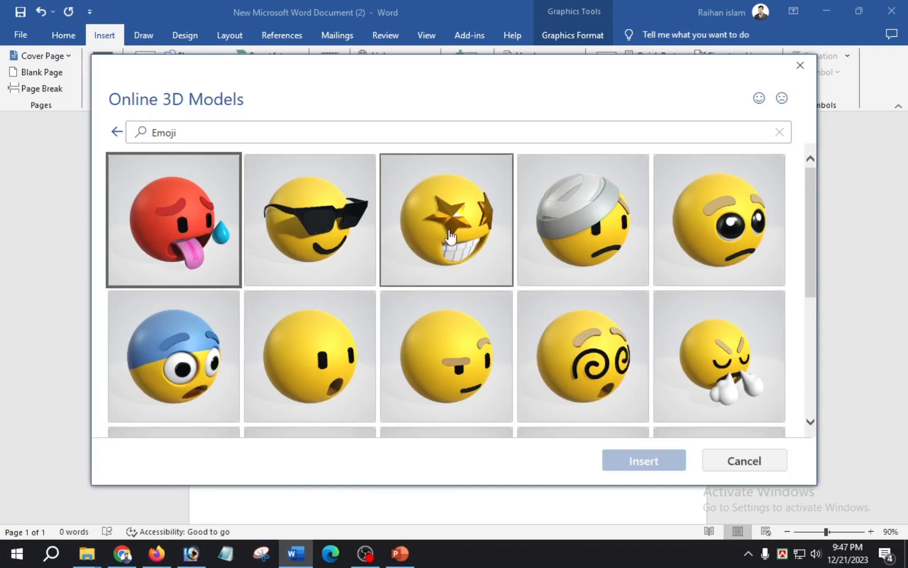
pyautogui.click(332, 239)
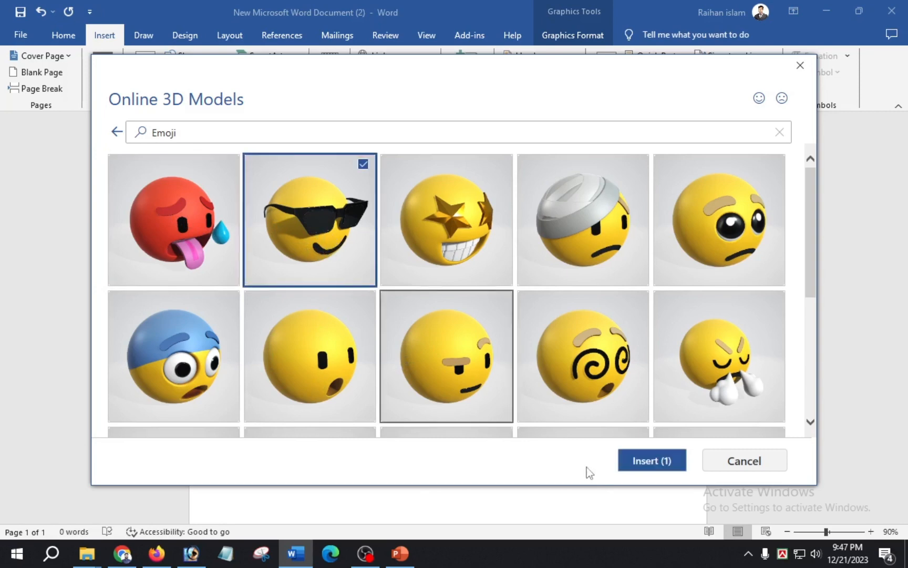
pyautogui.click(653, 467)
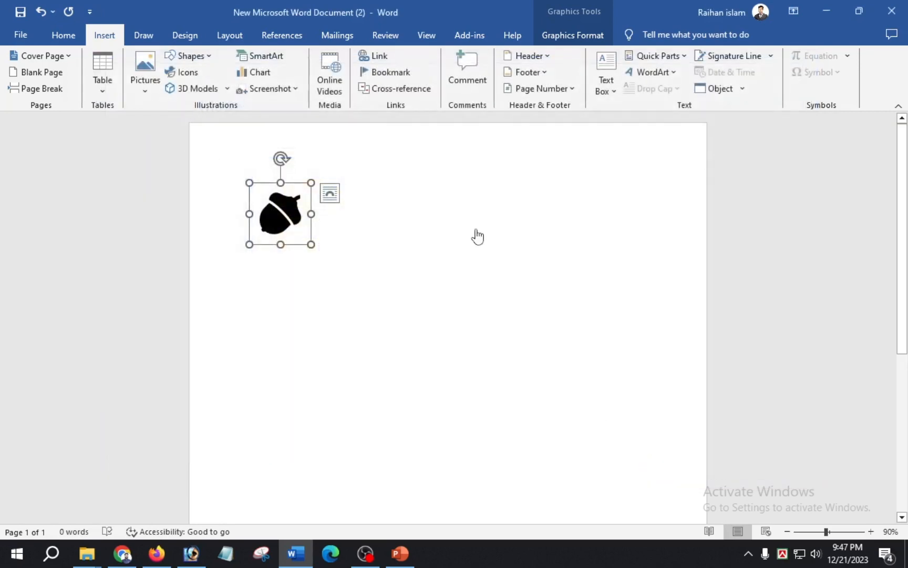
pyautogui.moveTo(355, 268); pyautogui.dragTo(481, 261)
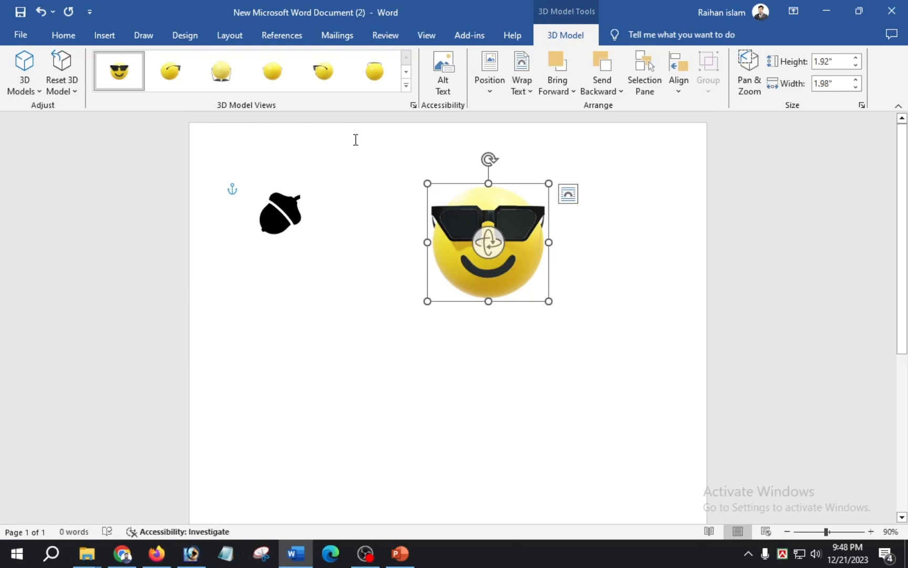
# Look through the SmartArt layouts in the List, Process, Cycle, Hierarchy, Relationship and Matrix categories.
pyautogui.click(105, 35)
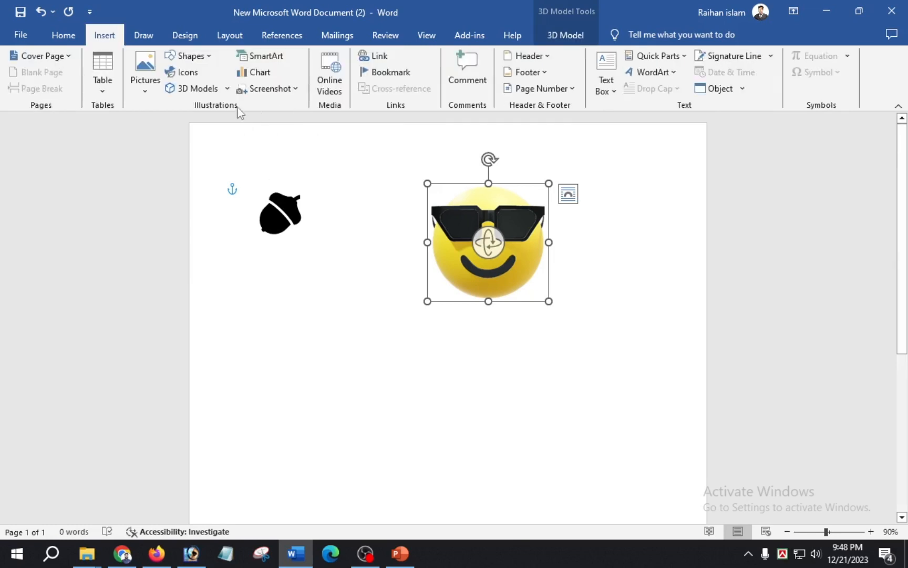
pyautogui.click(274, 57)
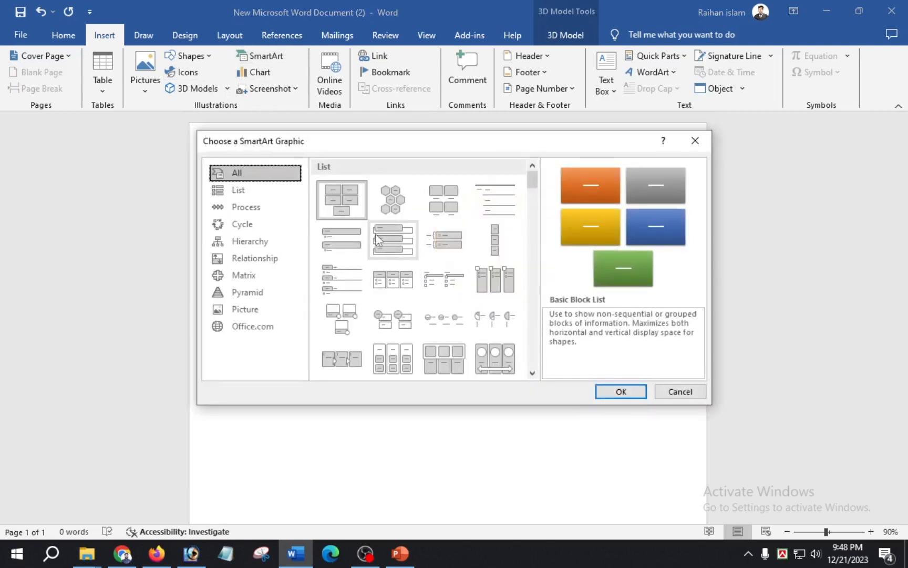
pyautogui.scroll(-5, 399, 237)
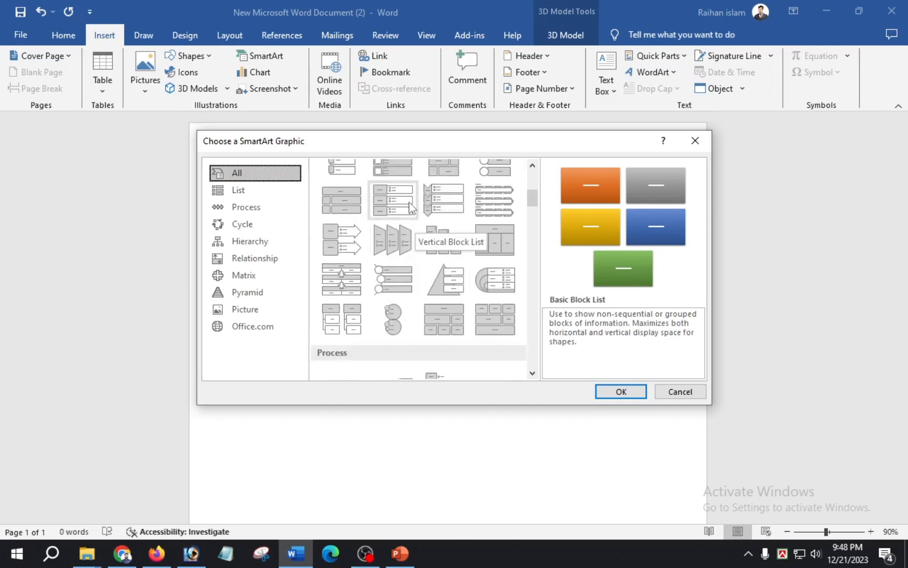
pyautogui.click(264, 195)
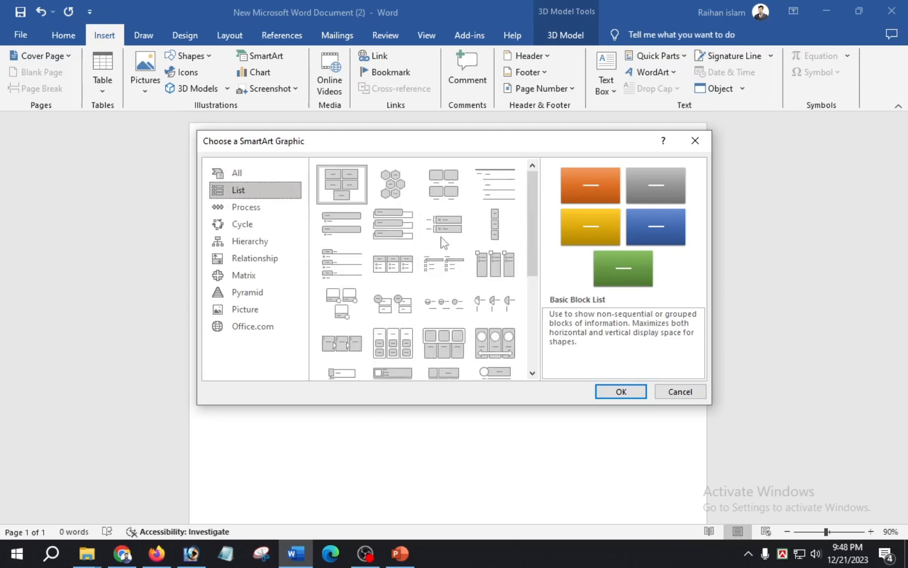
pyautogui.click(261, 209)
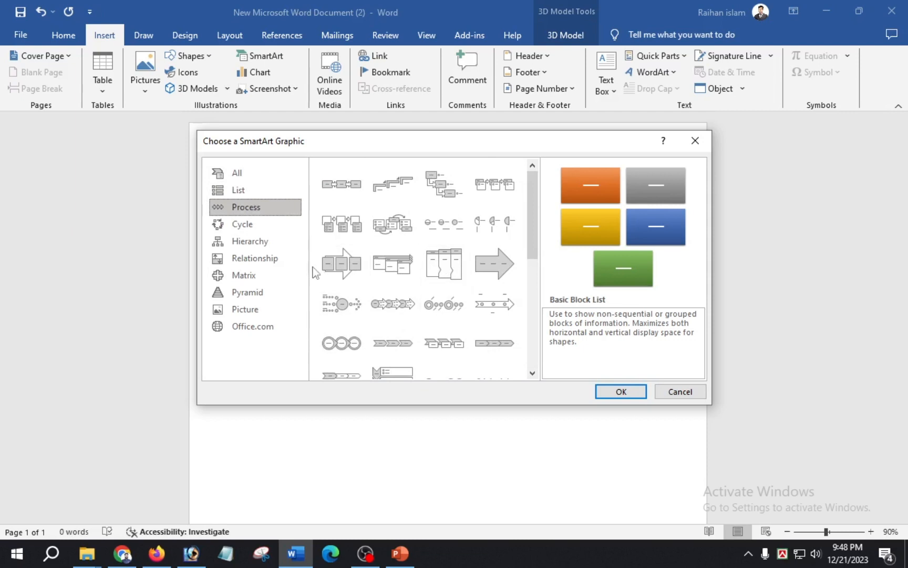
pyautogui.scroll(-5, 436, 263)
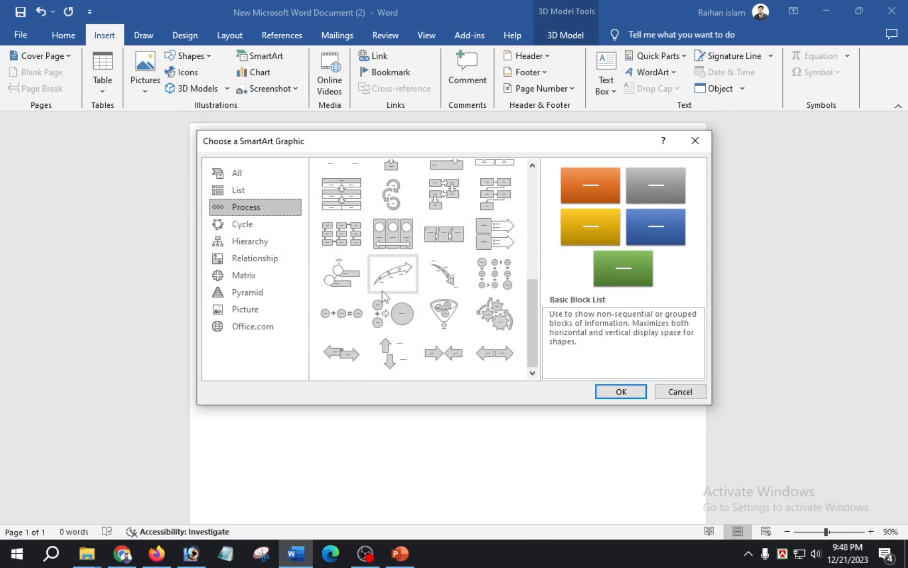
pyautogui.press('Down')
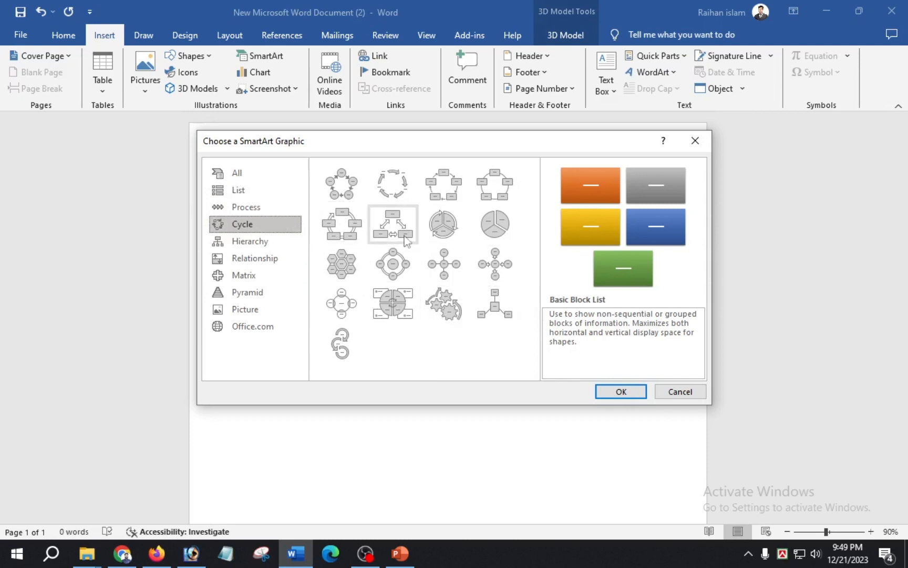
pyautogui.click(263, 241)
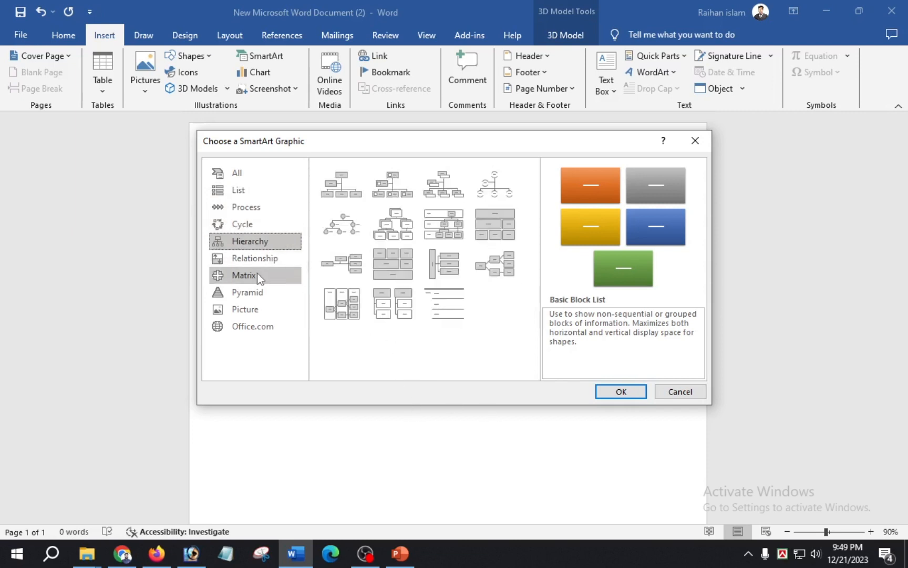
pyautogui.click(254, 258)
pyautogui.click(247, 275)
# Insert a Basic Process SmartArt graphic from the Process category.
pyautogui.click(252, 207)
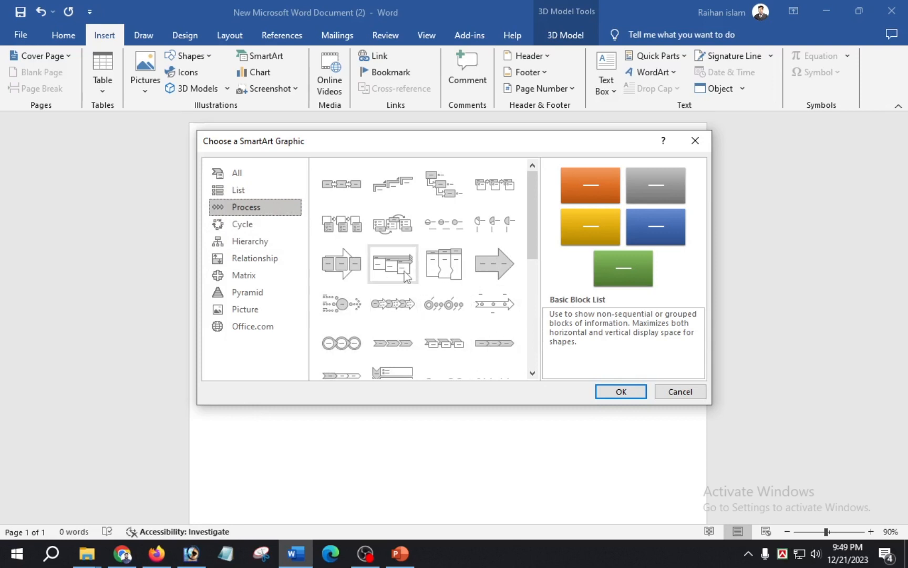
pyautogui.click(344, 189)
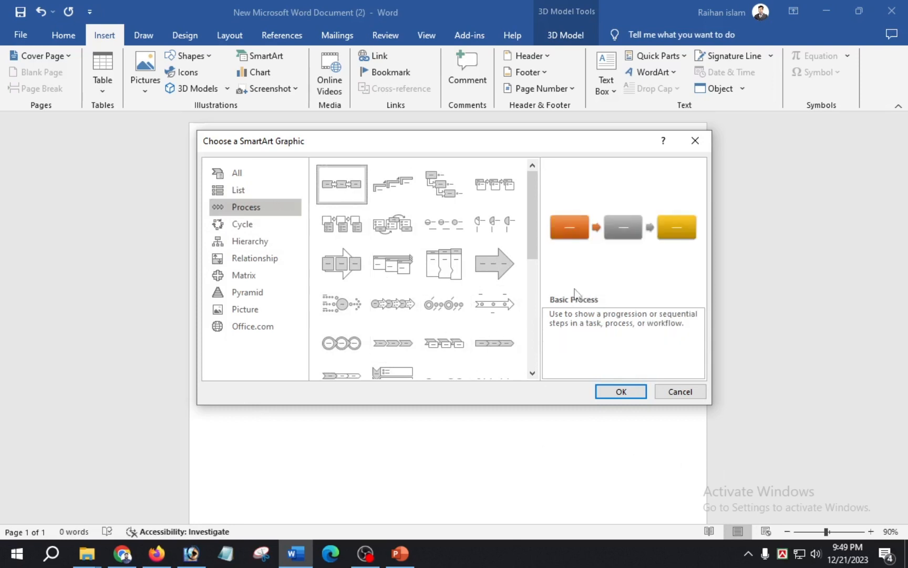
pyautogui.click(621, 391)
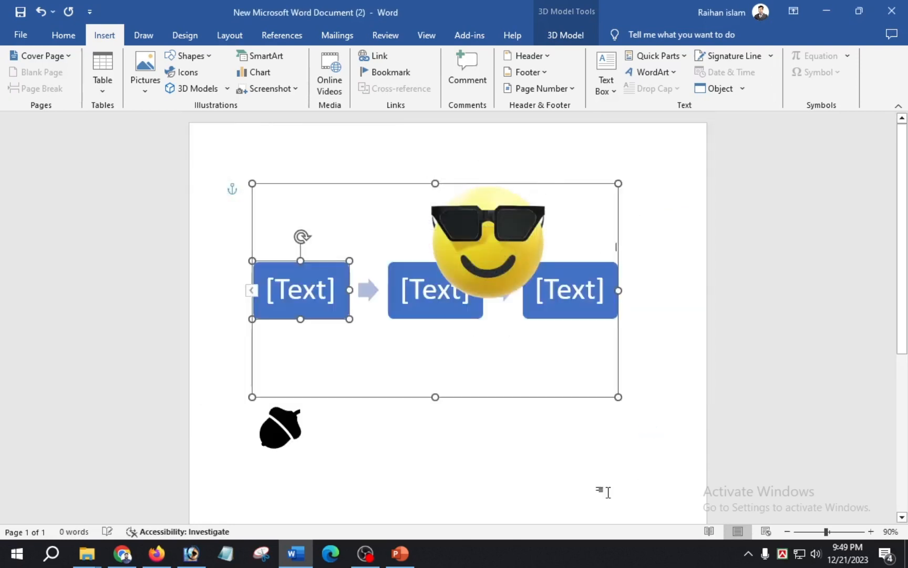
# Delete the sunglasses emoji model and the acorn icon, leaving only the process diagram on the page.
pyautogui.click(451, 269)
pyautogui.press('Delete')
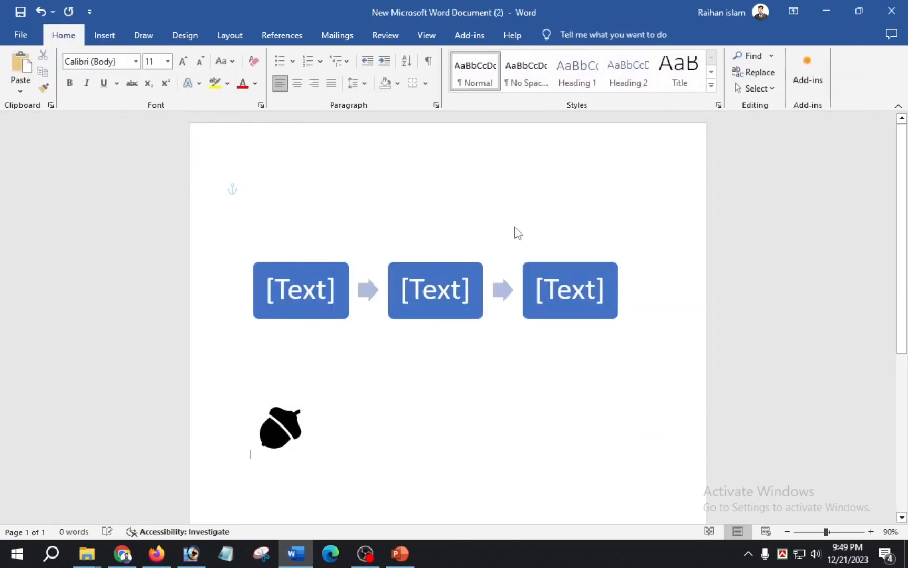
pyautogui.click(286, 428)
pyautogui.press('Delete')
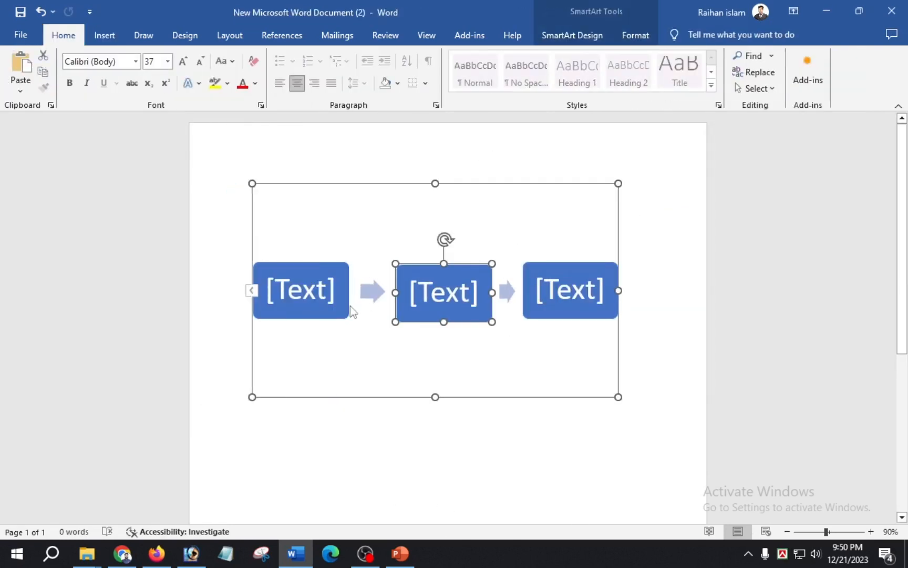
# Shift the middle box of the process diagram slightly and label it "two".
pyautogui.moveTo(471, 274); pyautogui.dragTo(462, 316)
pyautogui.click(425, 193)
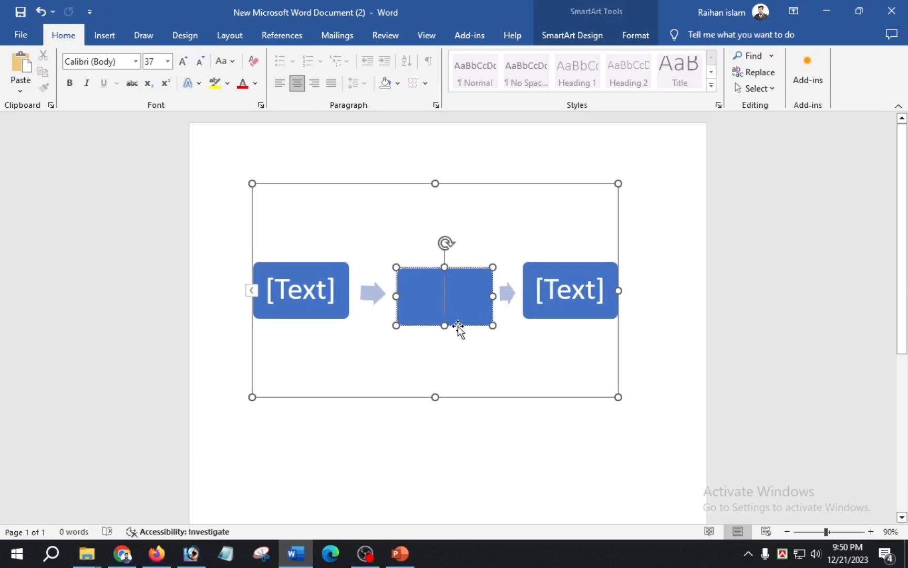
pyautogui.write('two')
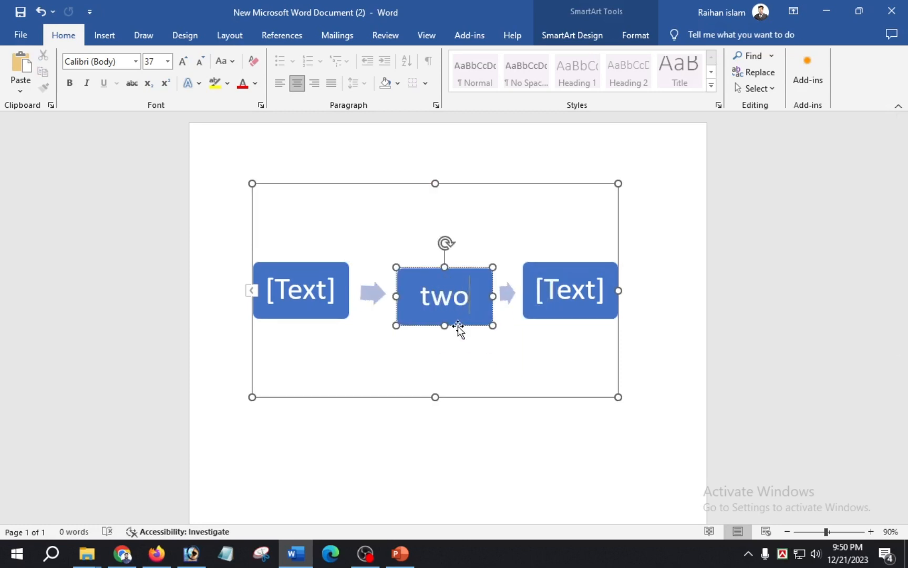
# Label the first box of the process diagram "one" and the last box "three".
pyautogui.click(312, 295)
pyautogui.write('one')
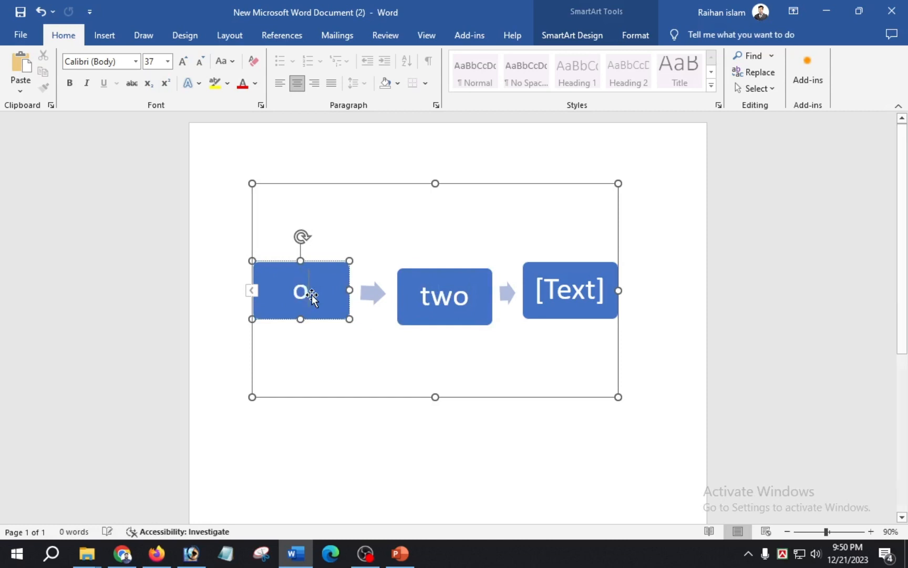
pyautogui.click(578, 292)
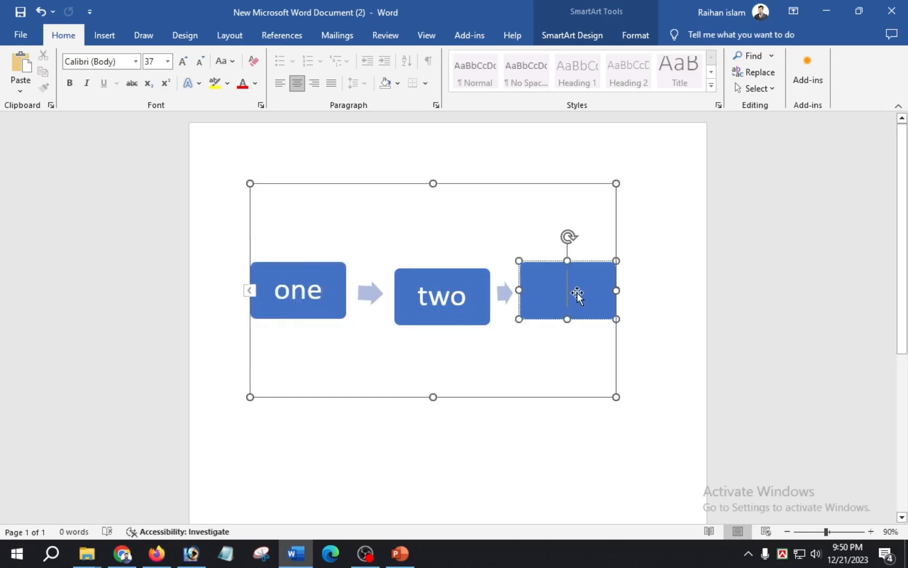
pyautogui.write('ther')
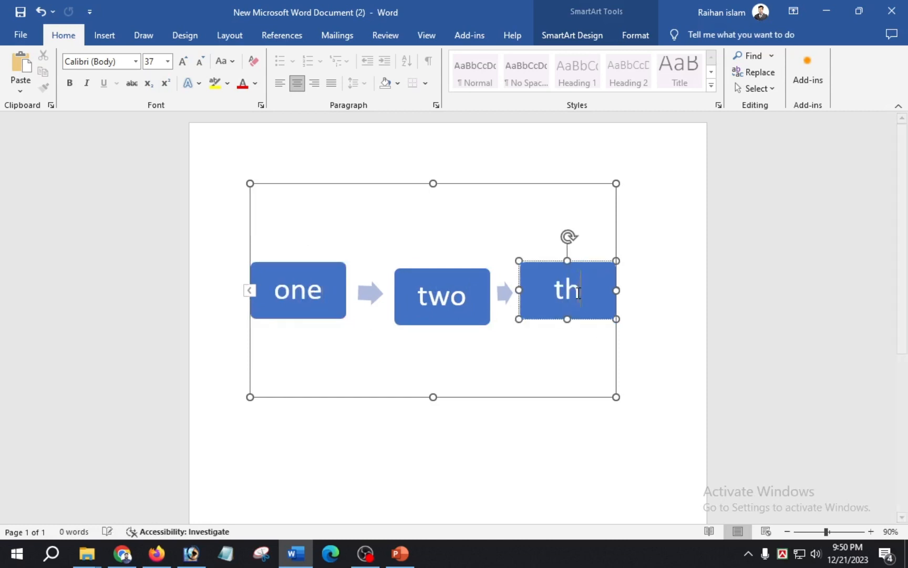
pyautogui.press('BackSpace')
pyautogui.press('BackSpace')
pyautogui.write('ree')
# Delete the process diagram and insert a Clustered Column chart in its place.
pyautogui.click(104, 34)
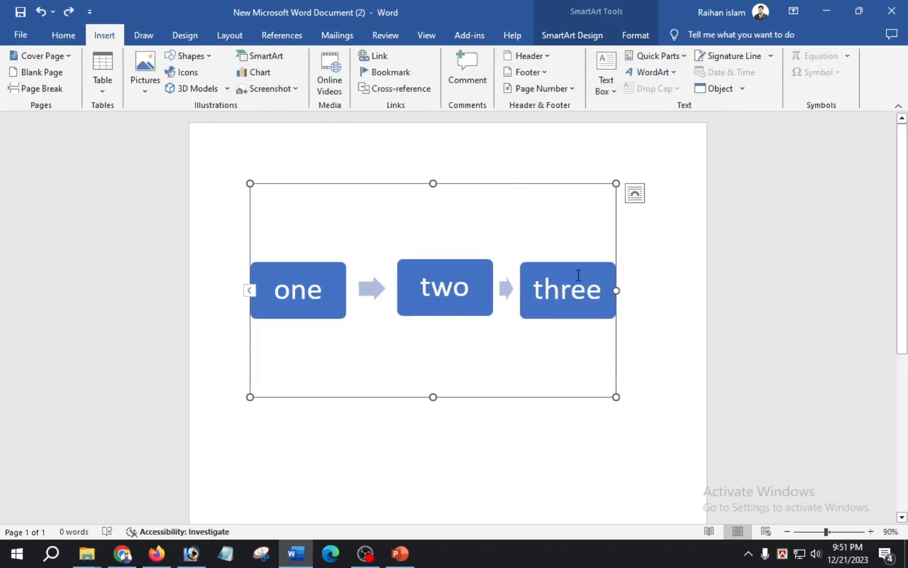
pyautogui.press('Delete')
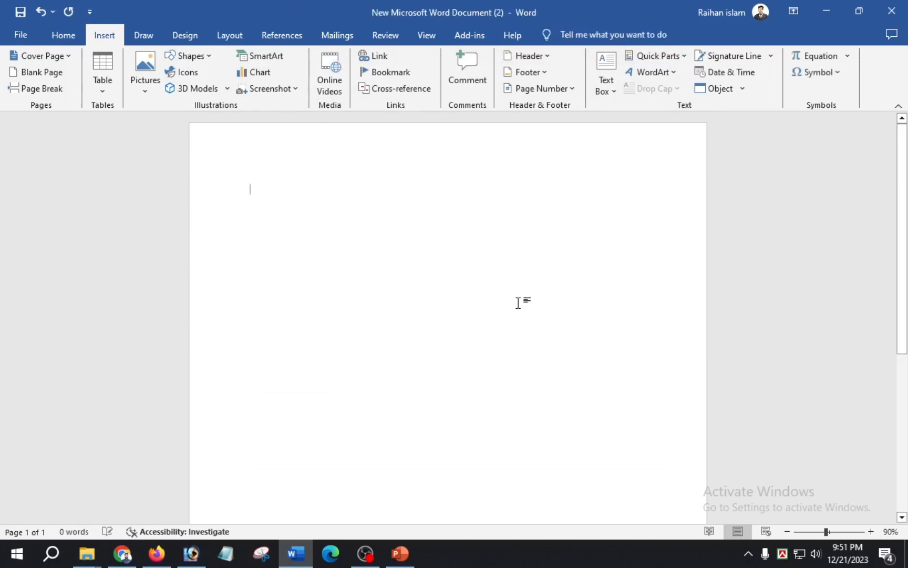
pyautogui.click(266, 73)
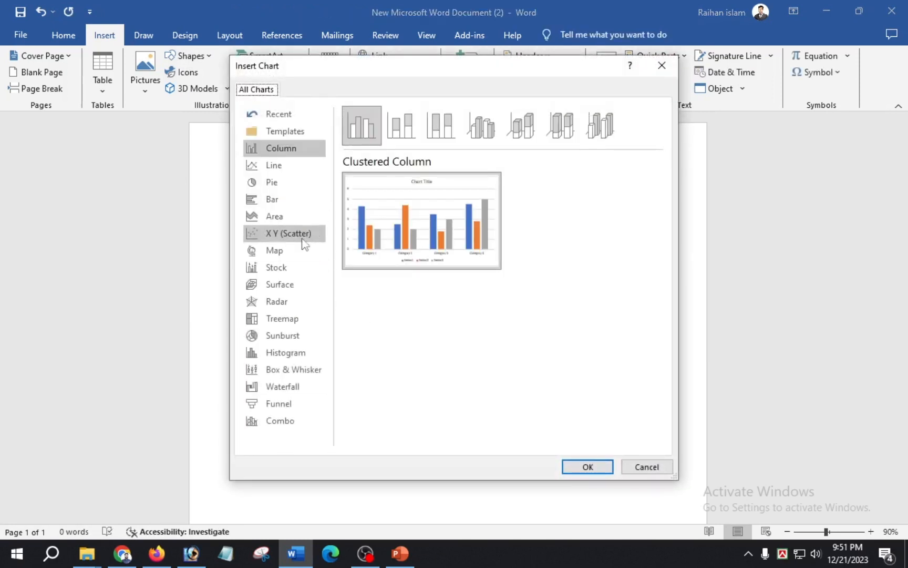
pyautogui.click(283, 164)
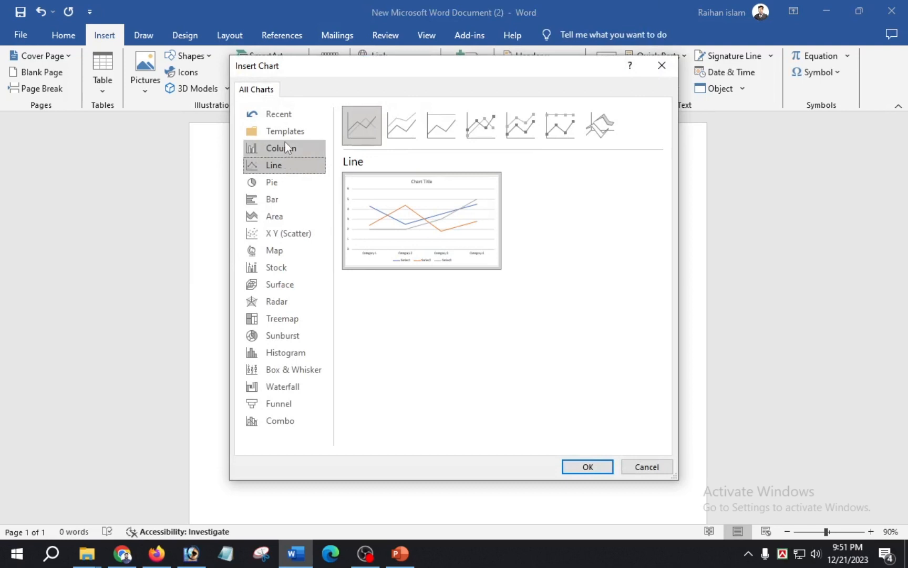
pyautogui.click(285, 146)
pyautogui.moveTo(429, 216)
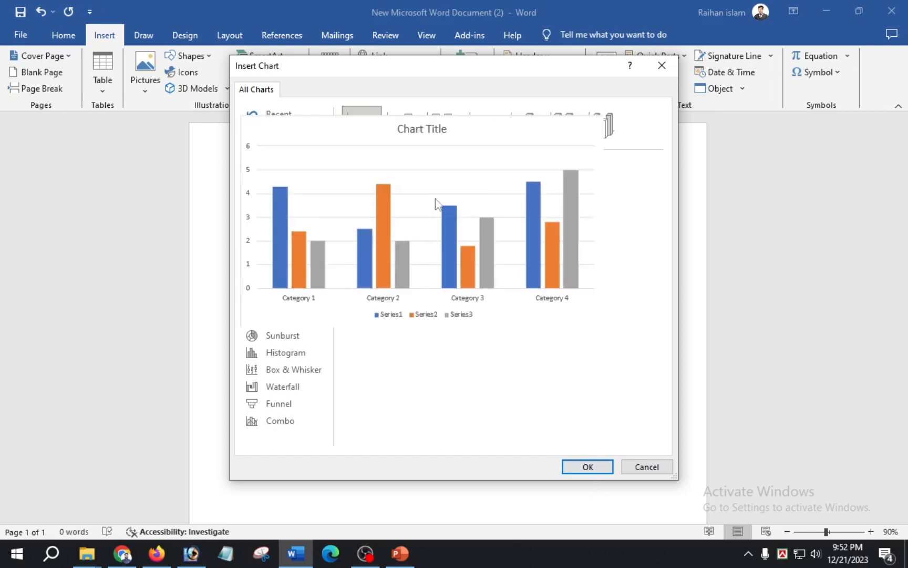
pyautogui.click(587, 466)
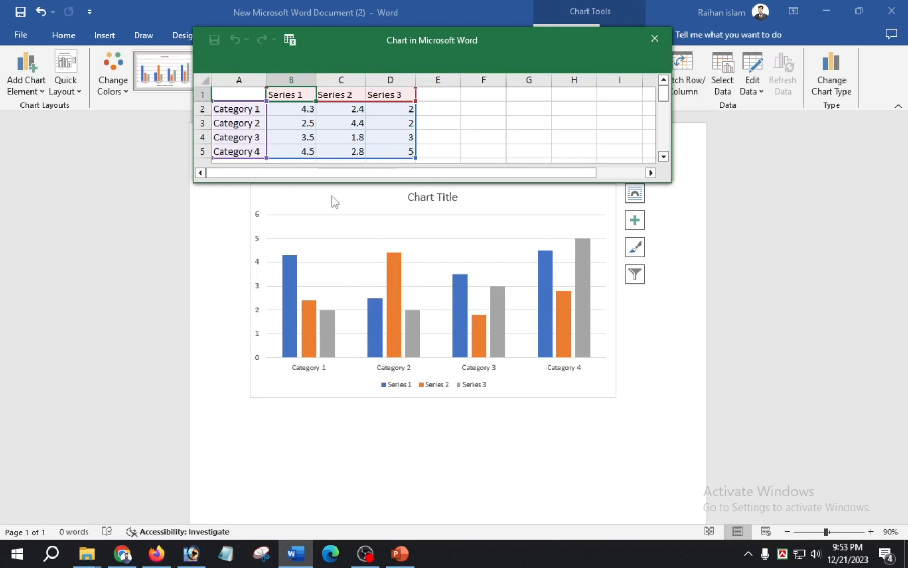
# Set the Category 1 values in the chart data to 20 for Series 1, 15 for Series 2 and 10 for Series 3.
pyautogui.click(290, 109)
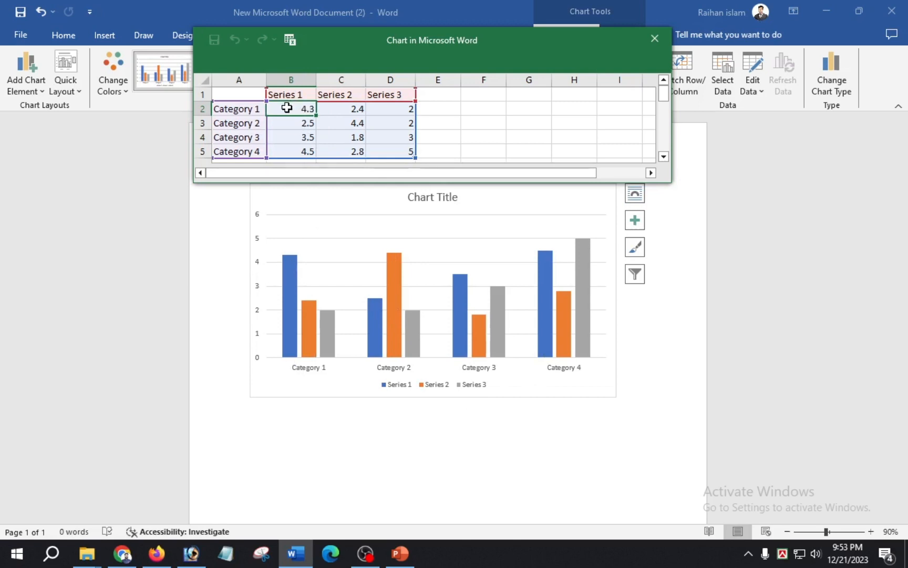
pyautogui.write('20')
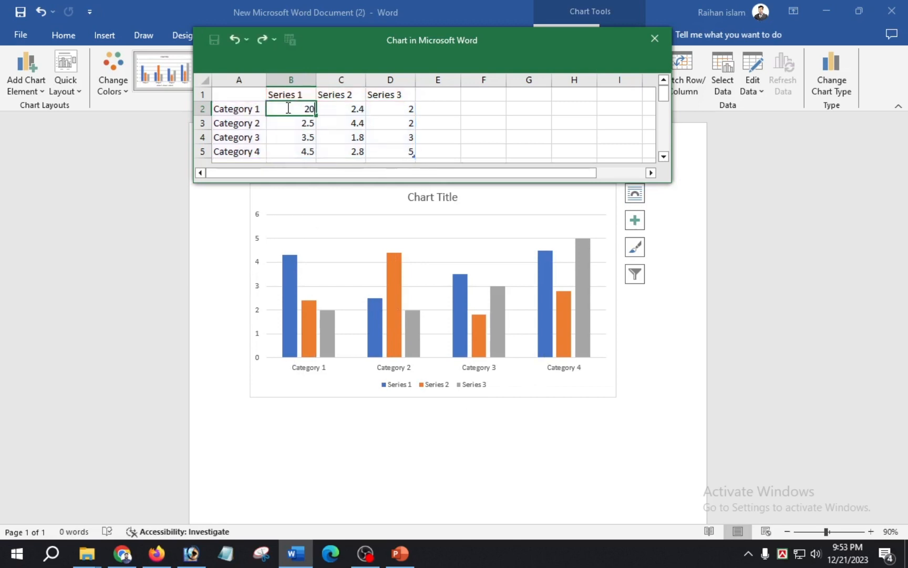
pyautogui.click(345, 108)
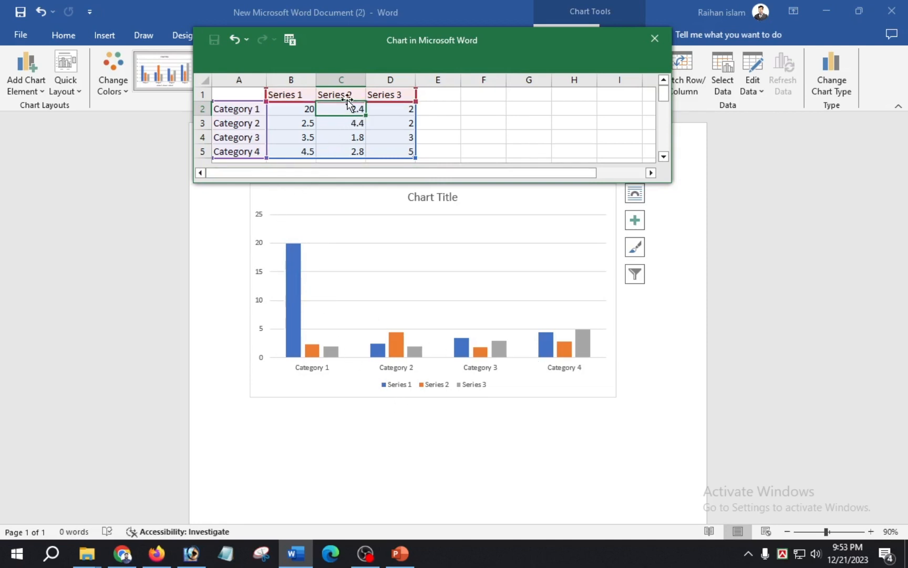
pyautogui.write('15')
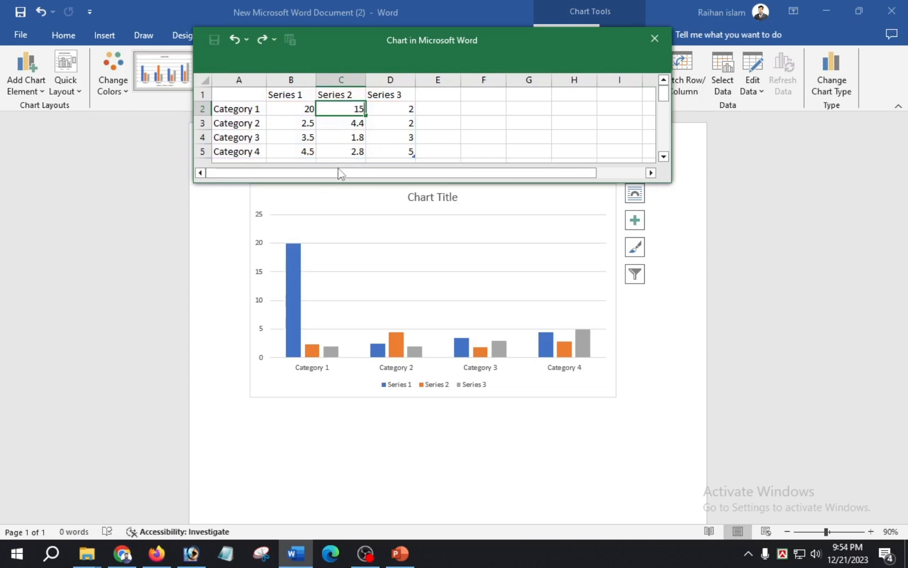
pyautogui.click(396, 115)
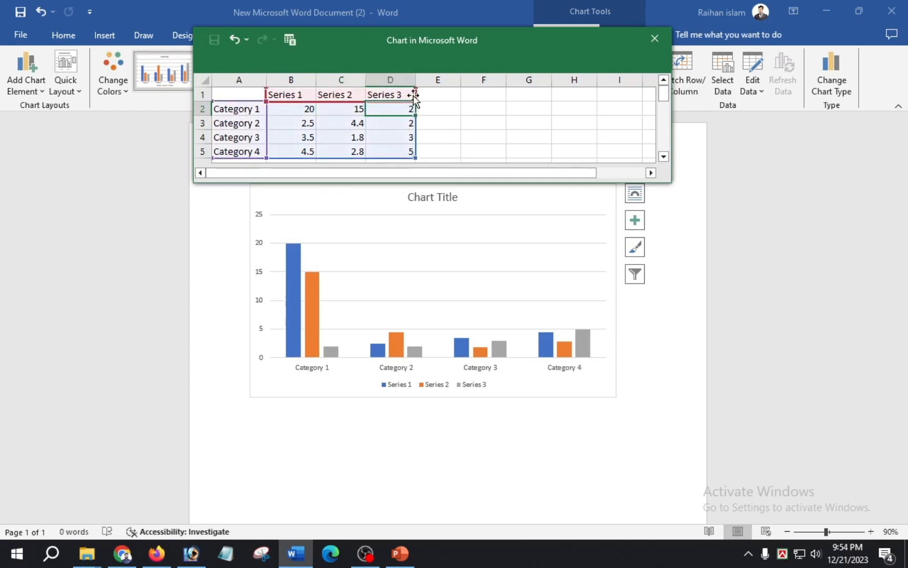
pyautogui.write('10')
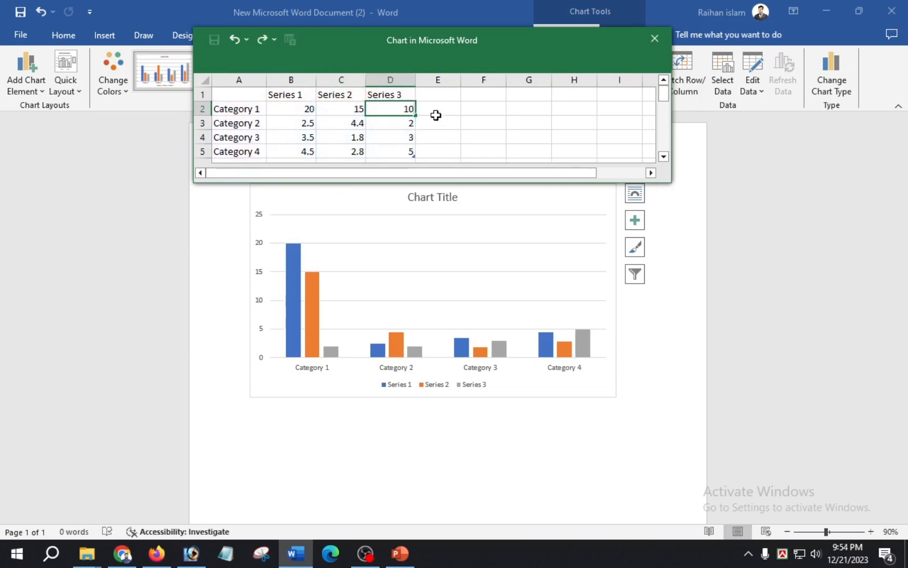
# Set the Category 2 values in the chart data to 18 for Series 1, 16 for Series 2 and 14 for Series 3.
pyautogui.click(308, 124)
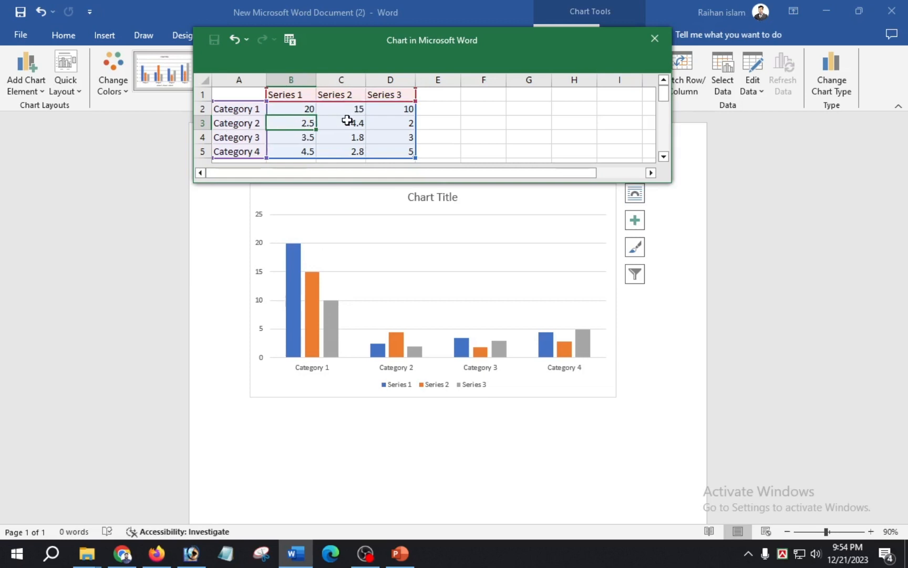
pyautogui.click(246, 123)
pyautogui.click(292, 124)
pyautogui.write('18')
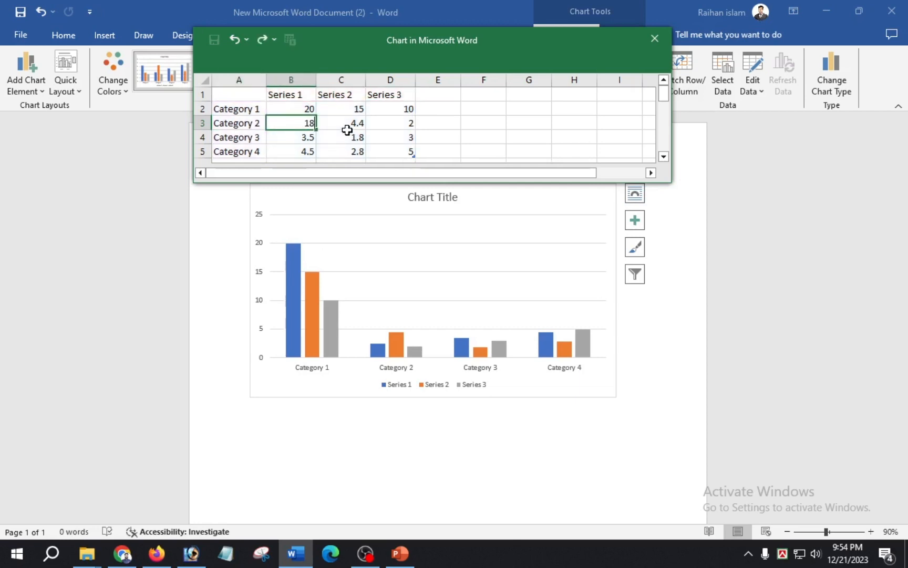
pyautogui.click(351, 128)
pyautogui.write('1')
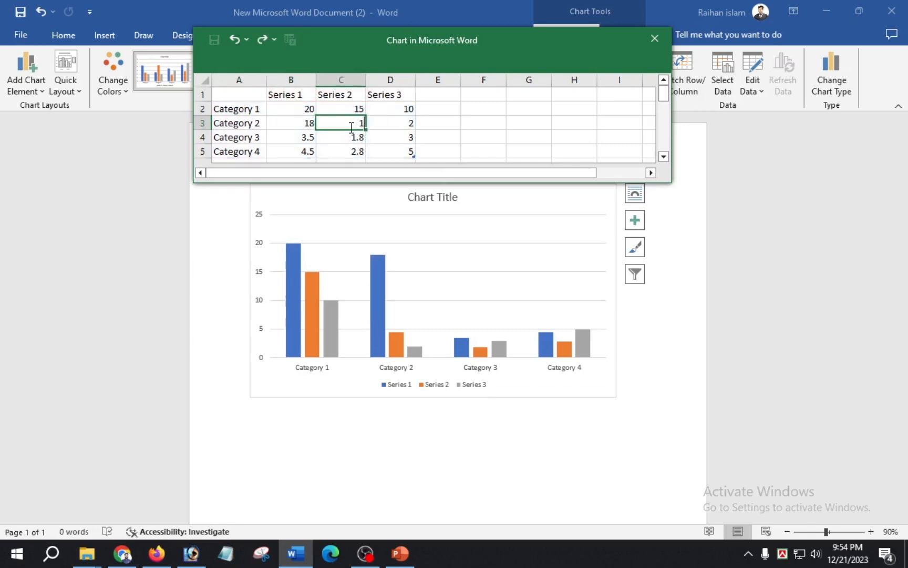
pyautogui.write('6')
pyautogui.click(387, 127)
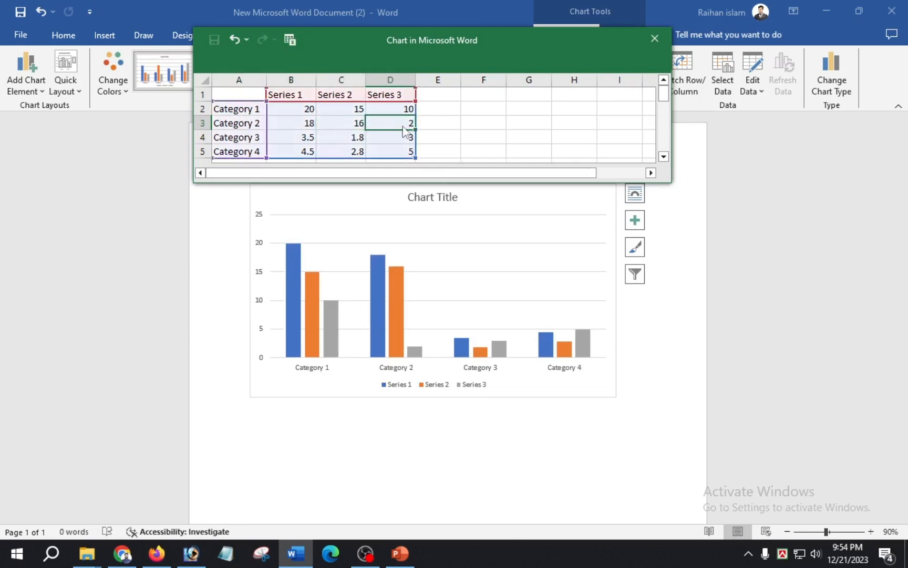
pyautogui.write('14')
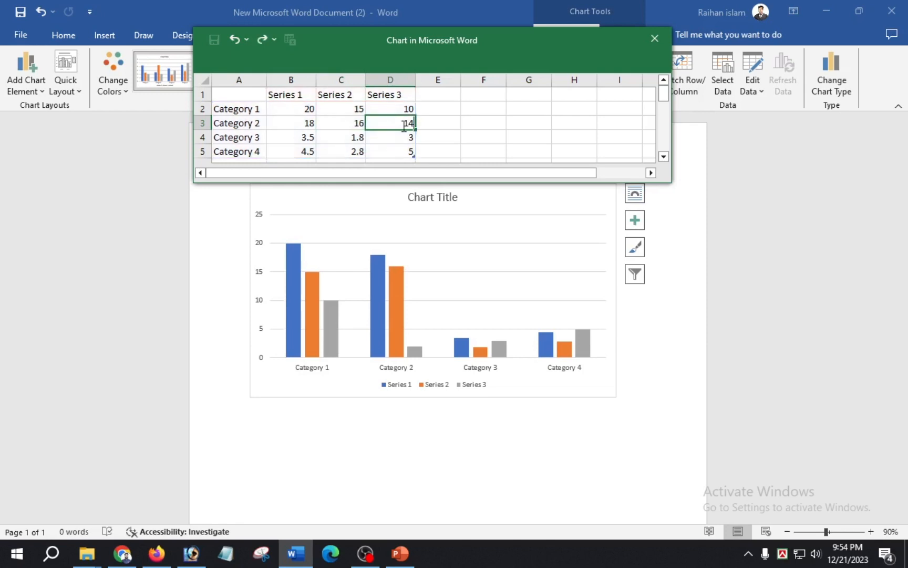
pyautogui.click(467, 314)
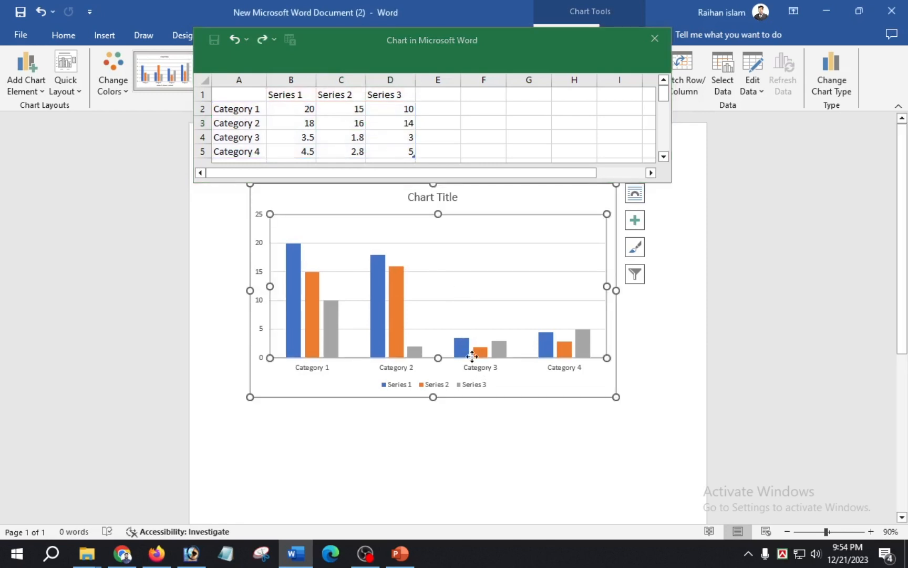
# Close the chart's data sheet and undo the chart insertion to clear the page.
pyautogui.click(297, 135)
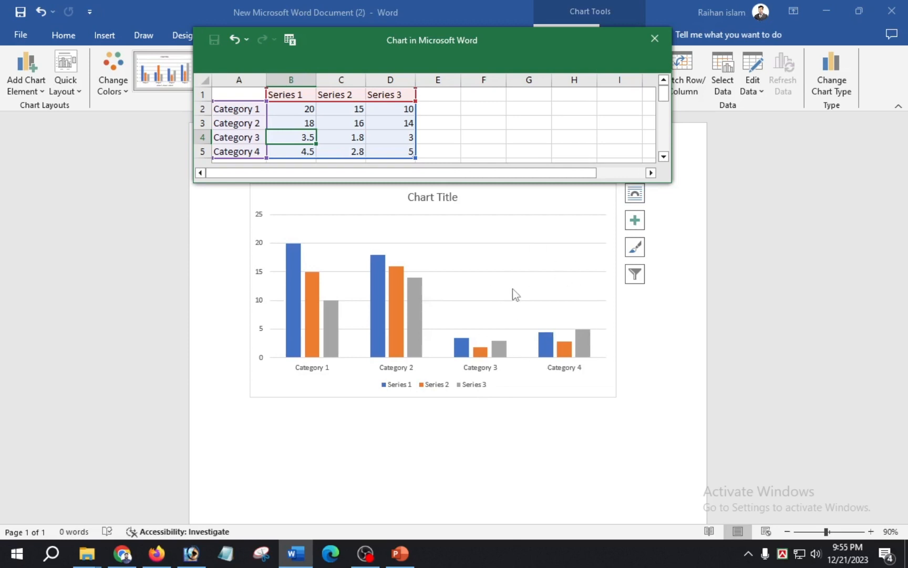
pyautogui.click(655, 39)
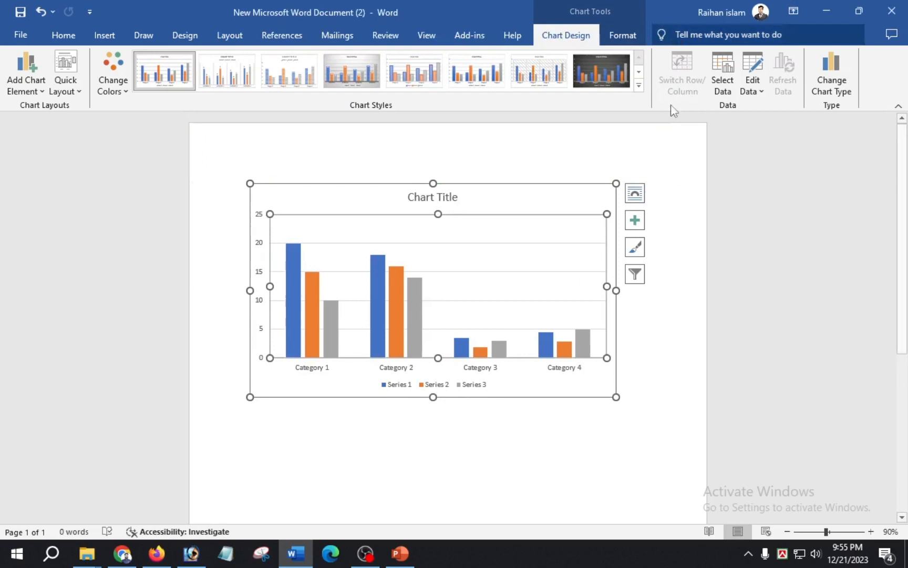
pyautogui.click(527, 198)
pyautogui.hotkey('ctrl', 'z')
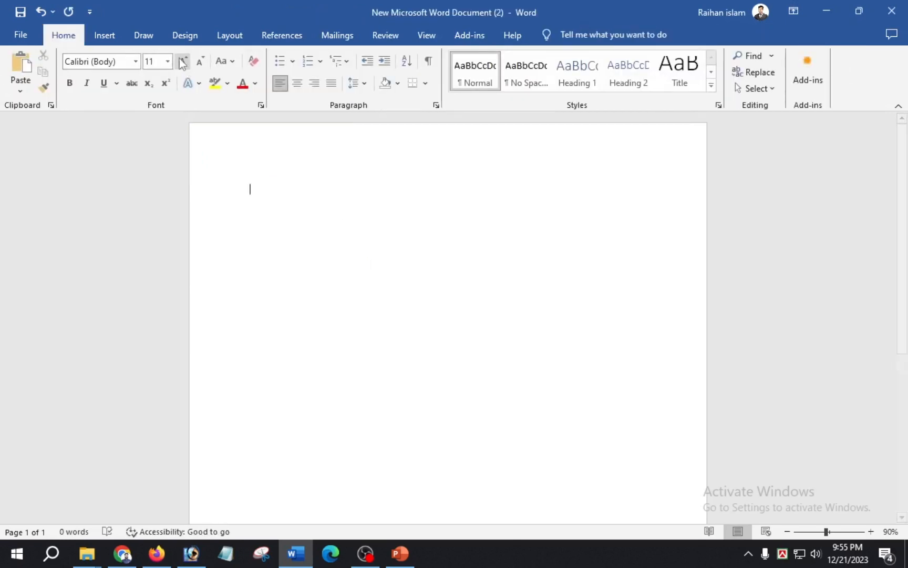
# Insert a screenshot of the open File Explorer window showing the microsoft presentation folder.
pyautogui.click(104, 36)
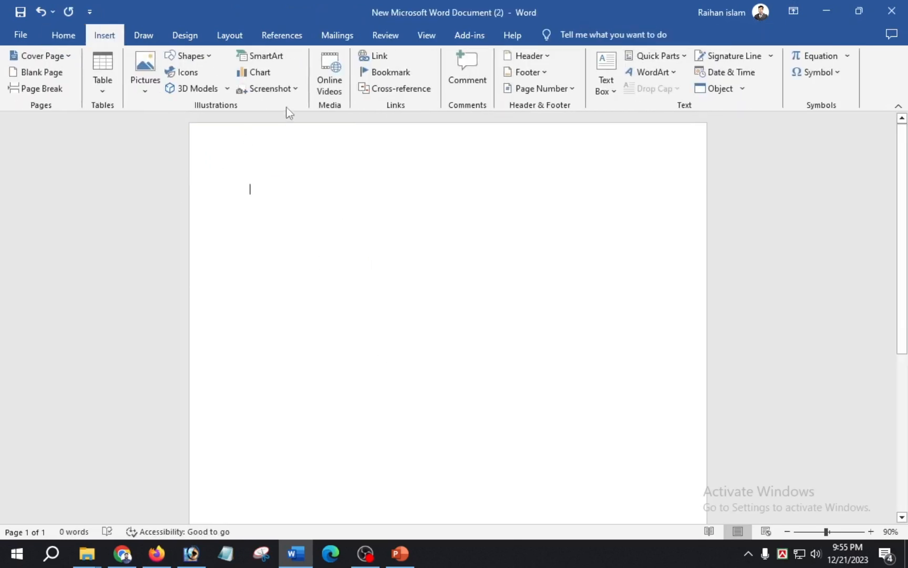
pyautogui.click(271, 88)
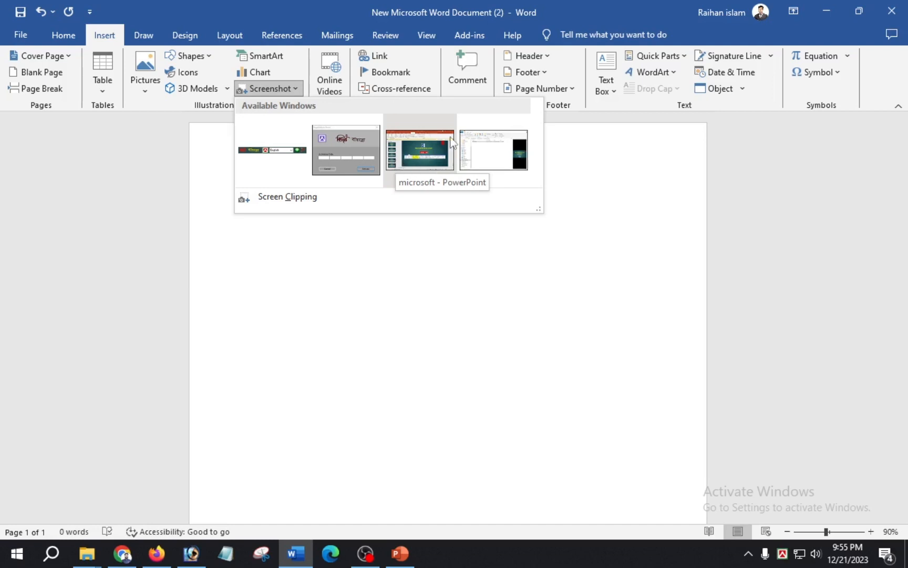
pyautogui.click(481, 155)
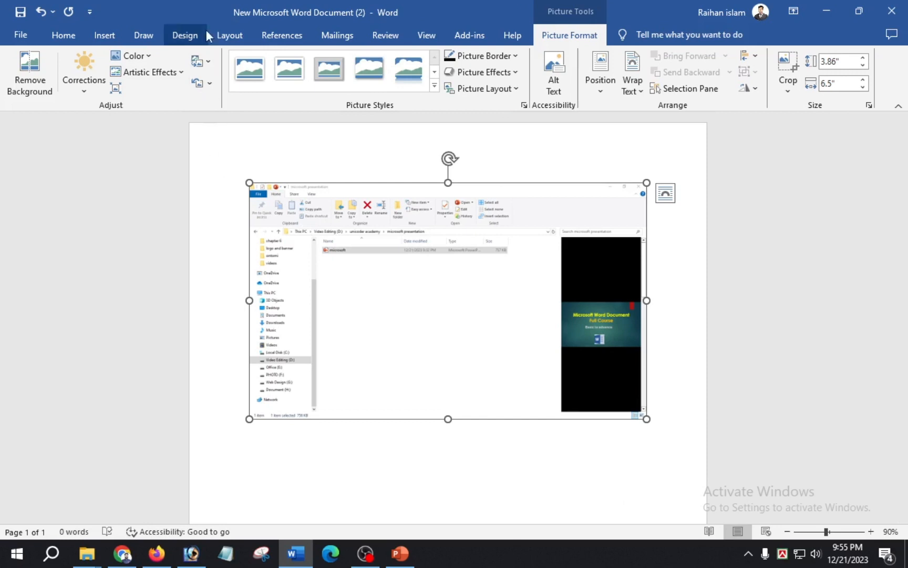
pyautogui.click(103, 36)
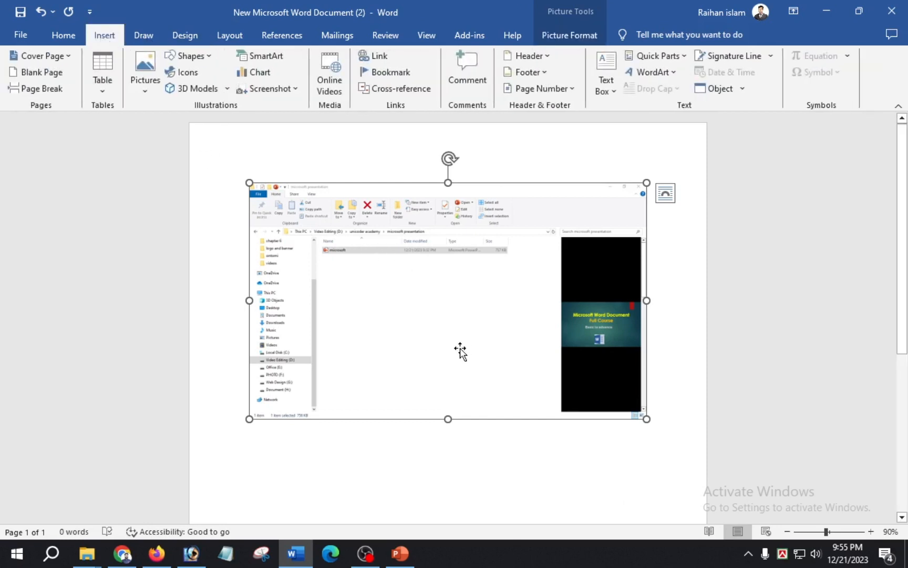